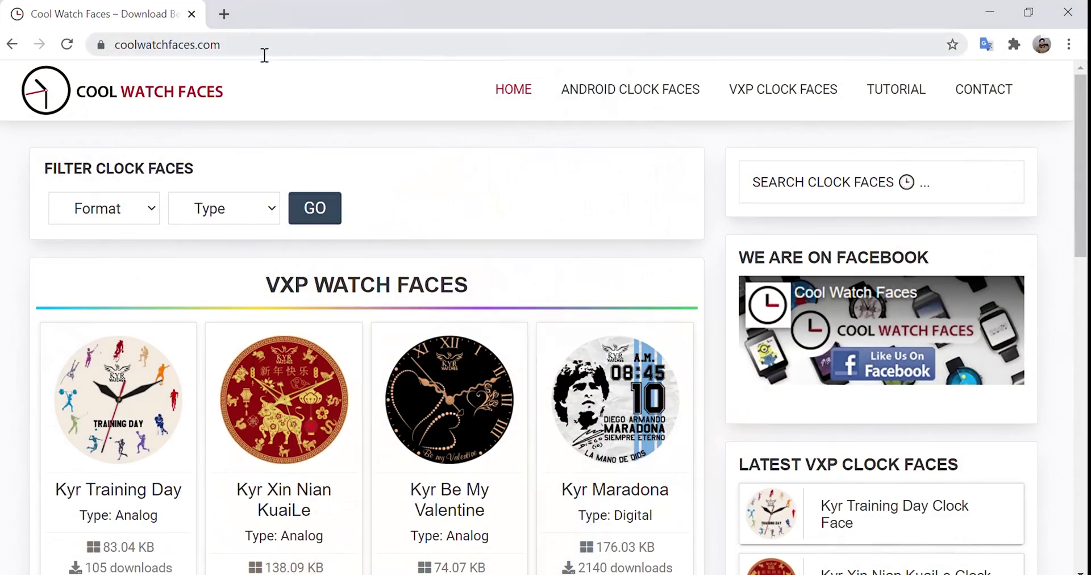
Filter Cool Watch Faces by VXP format and Digital type and apply the filter.
left_click_drag(223, 45, 188, 67)
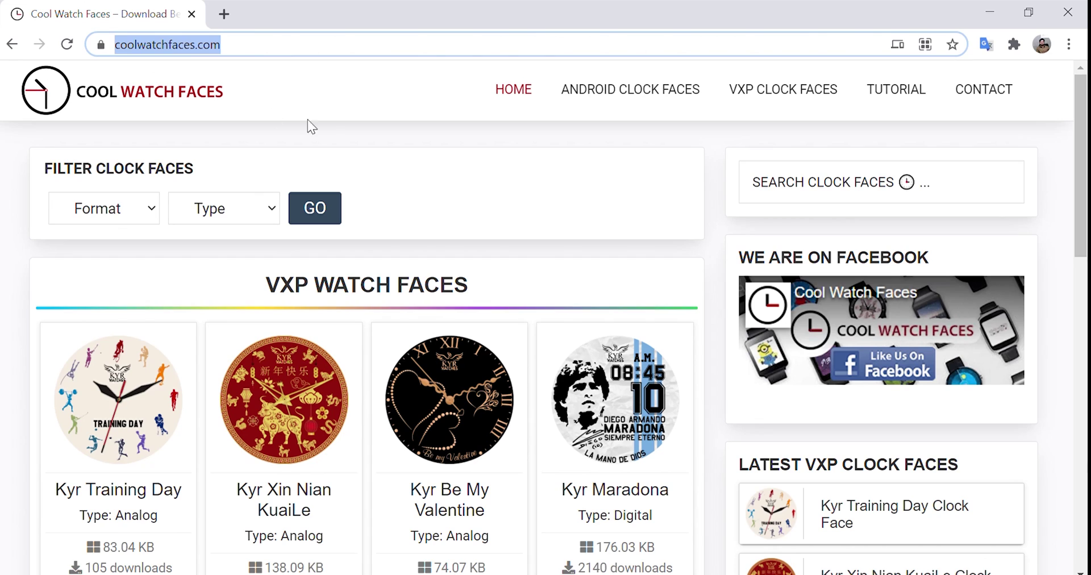
left_click(333, 134)
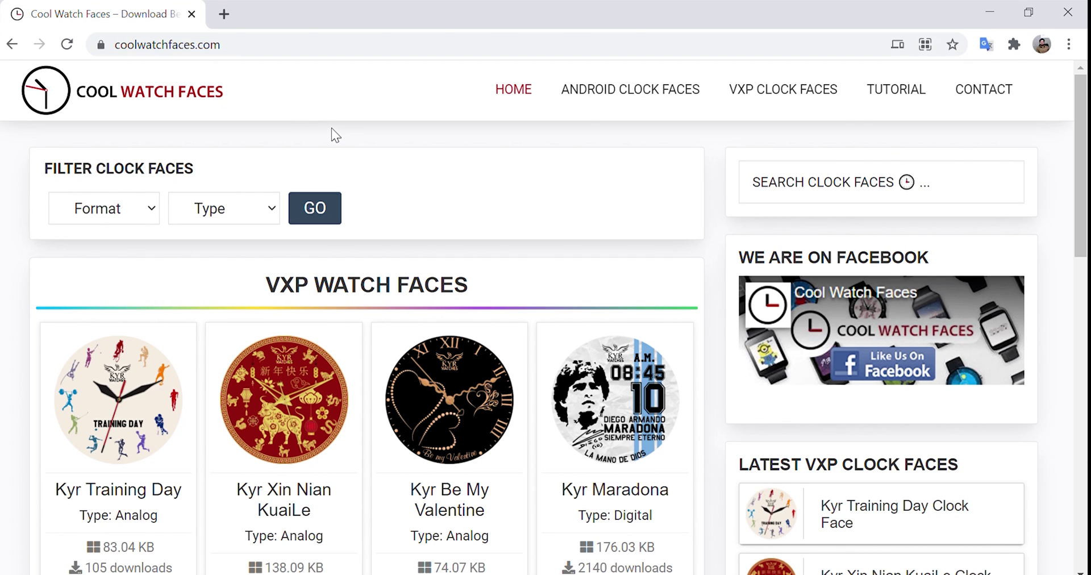
left_click(119, 213)
left_click(117, 267)
left_click(228, 295)
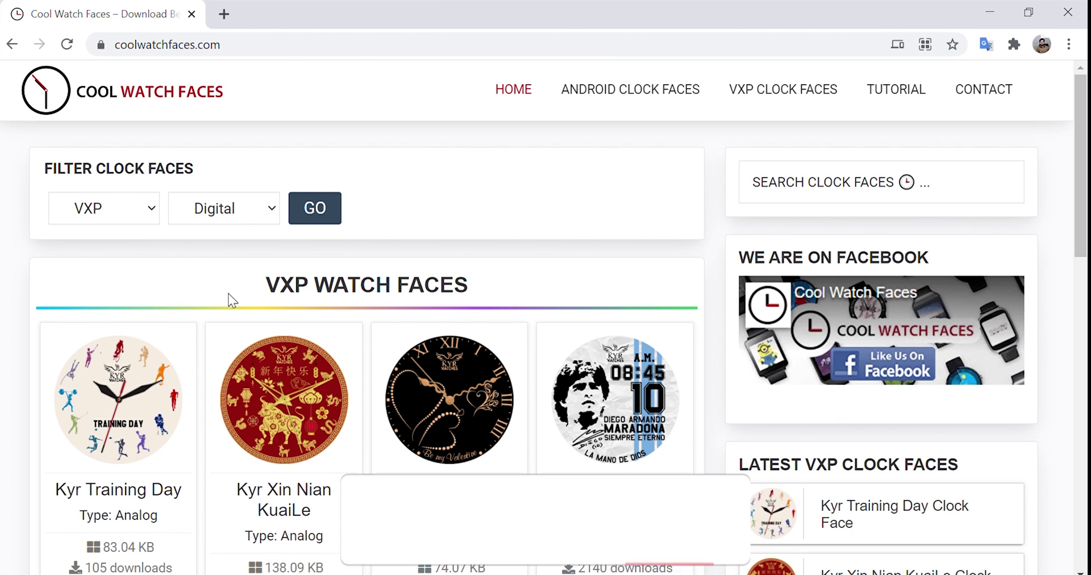
left_click(331, 214)
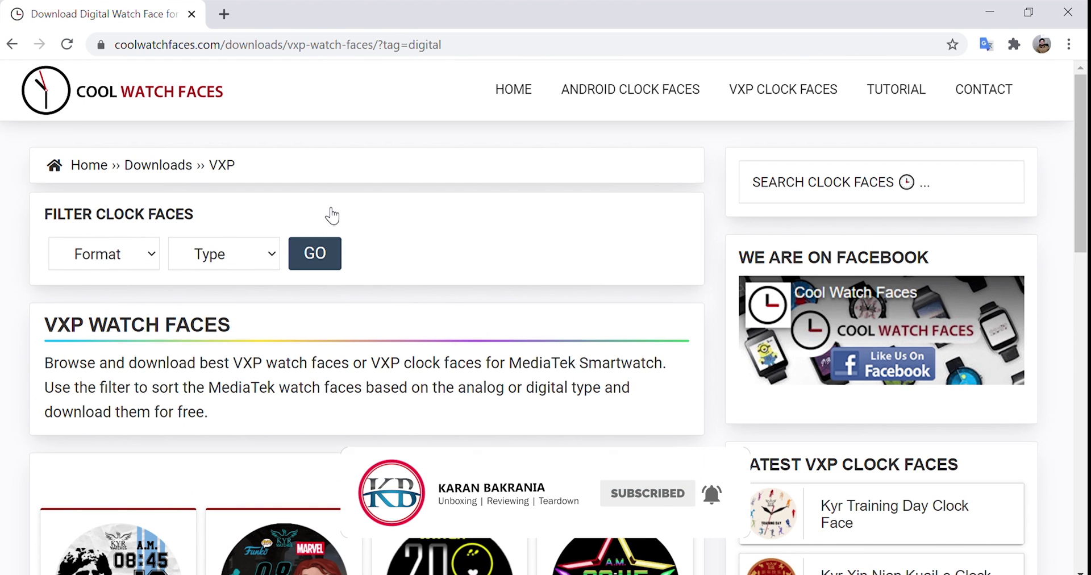
Scroll down the VXP Digital results to the 17-page pagination.
scroll(333, 214, "down", 6)
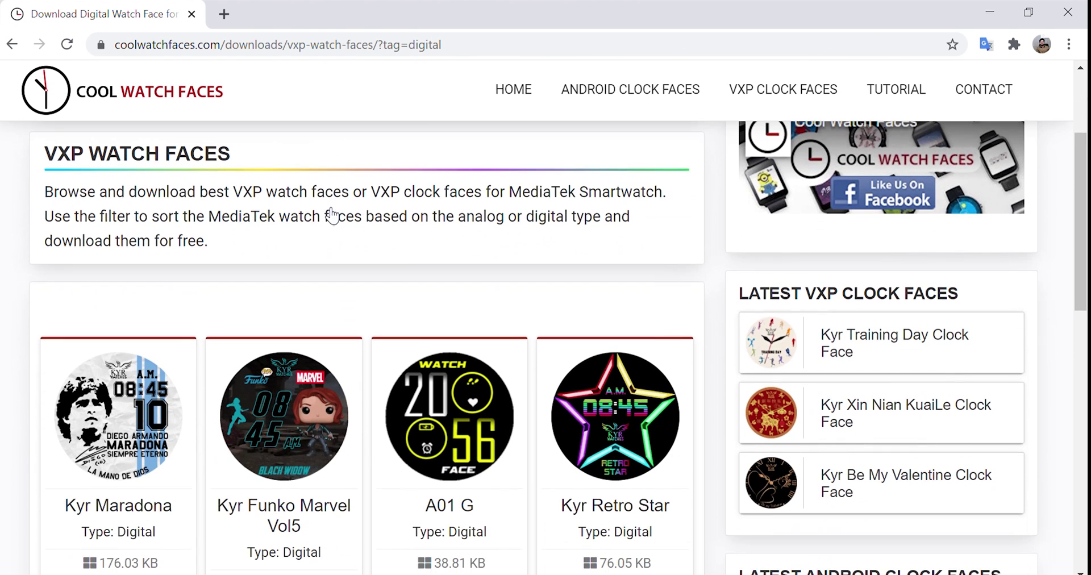
scroll(333, 215, "down", 2)
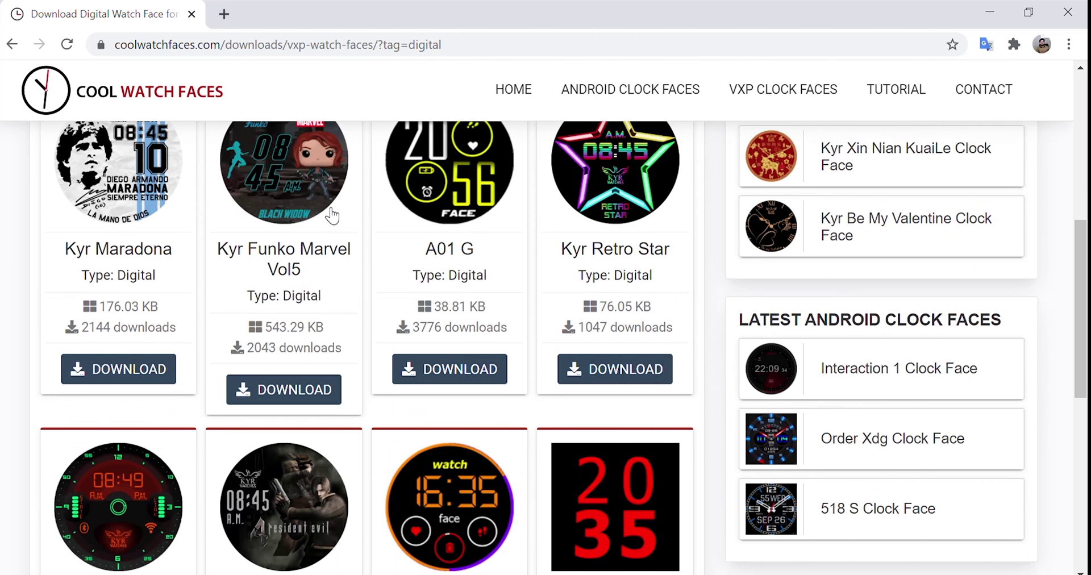
scroll(332, 215, "down", 6)
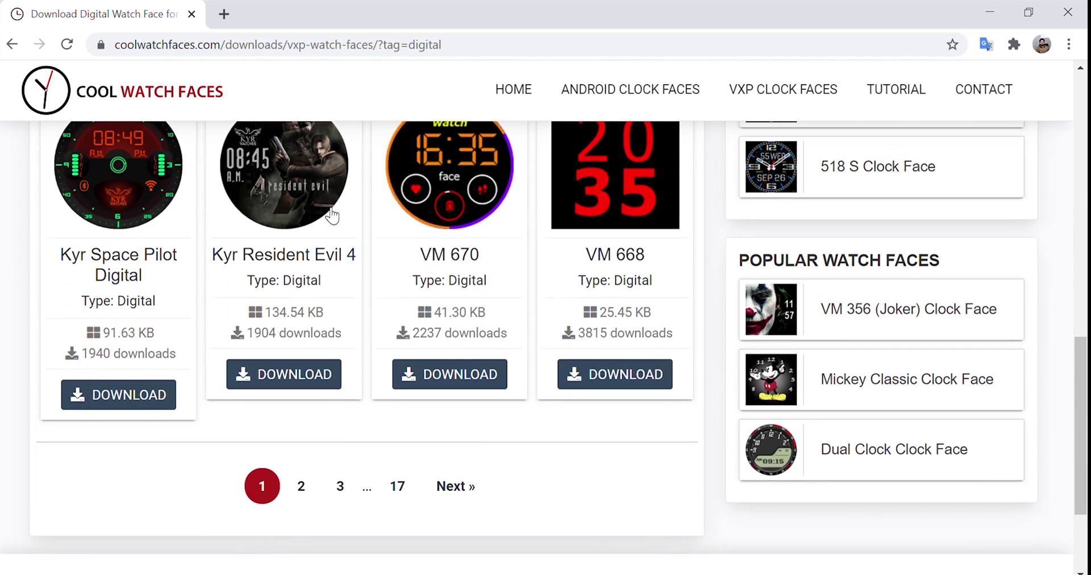
scroll(333, 214, "down", 2)
scroll(332, 215, "down", 2)
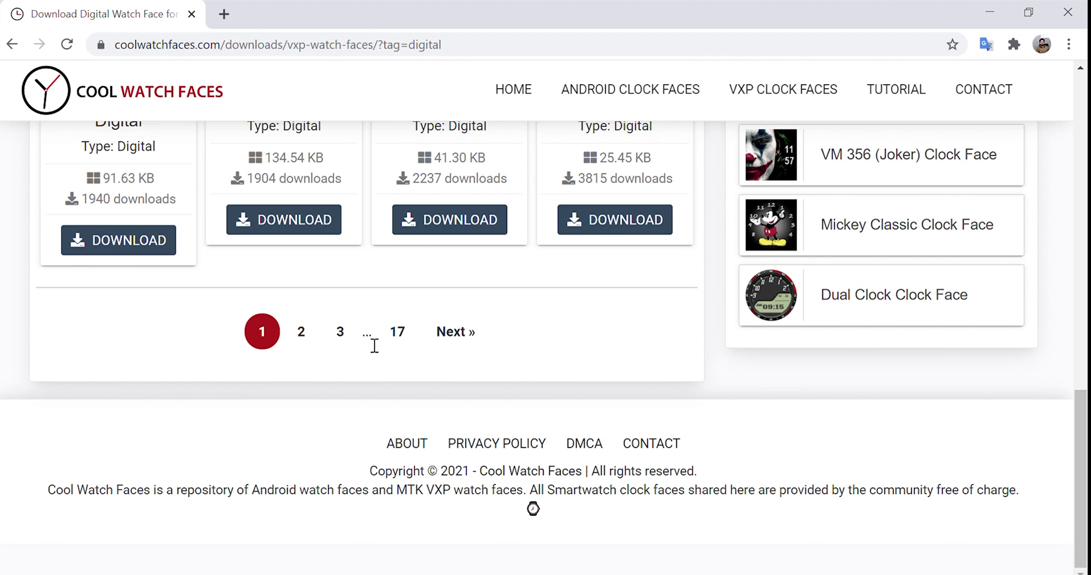
Jump to page 3 of the digital VXP listing and browse its faces.
left_click(357, 337)
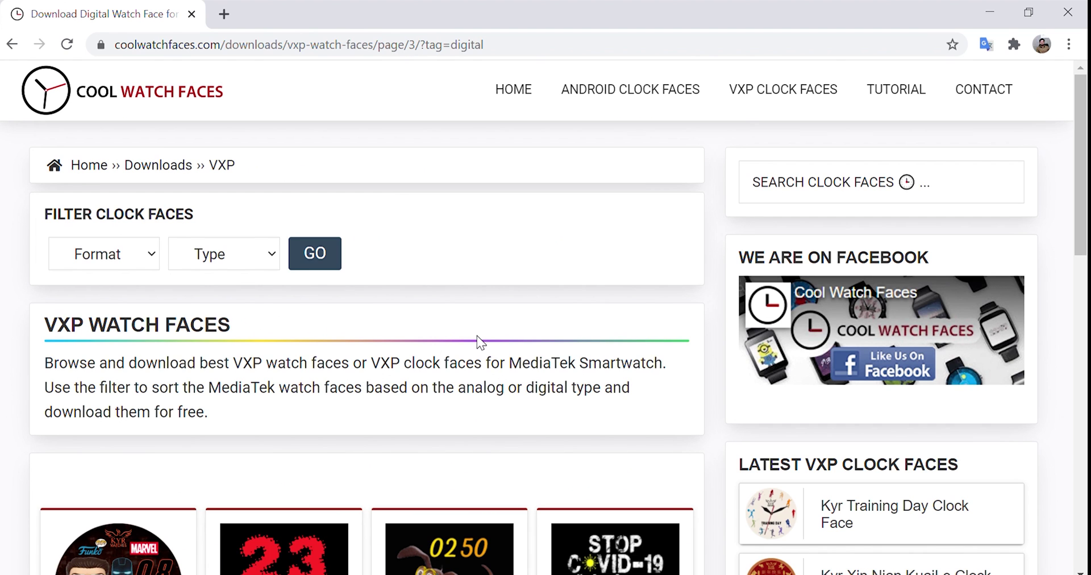
scroll(545, 323, "down", 10)
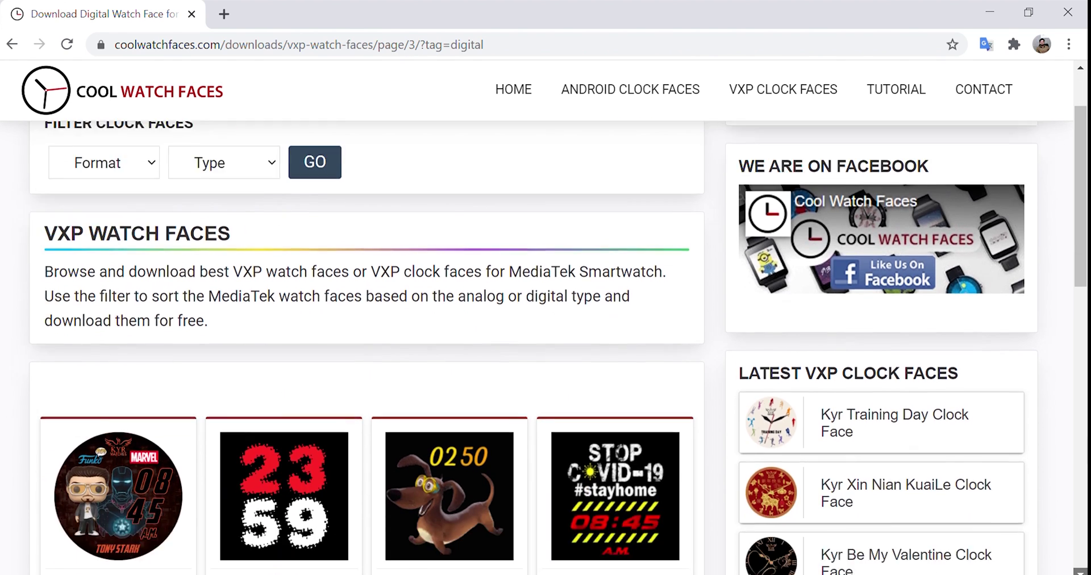
scroll(686, 459, "down", 3)
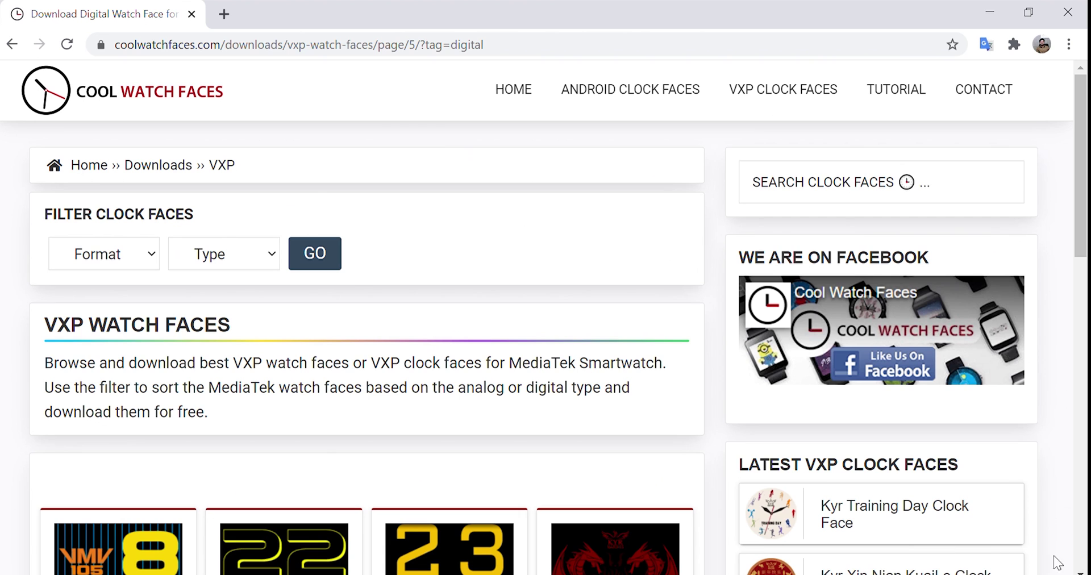
scroll(533, 509, "down", 12)
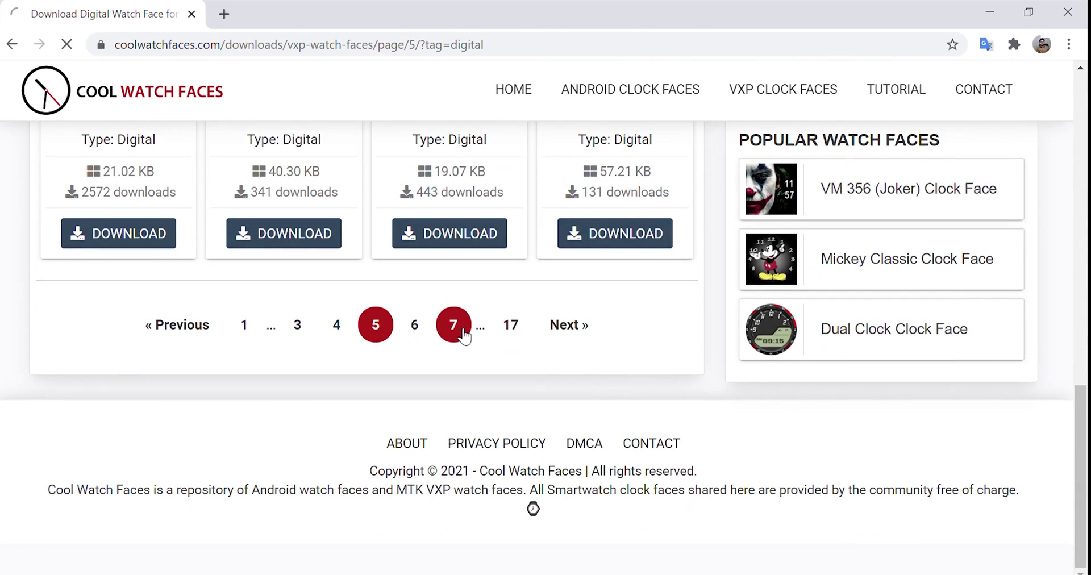
scroll(1081, 571, "down", 8)
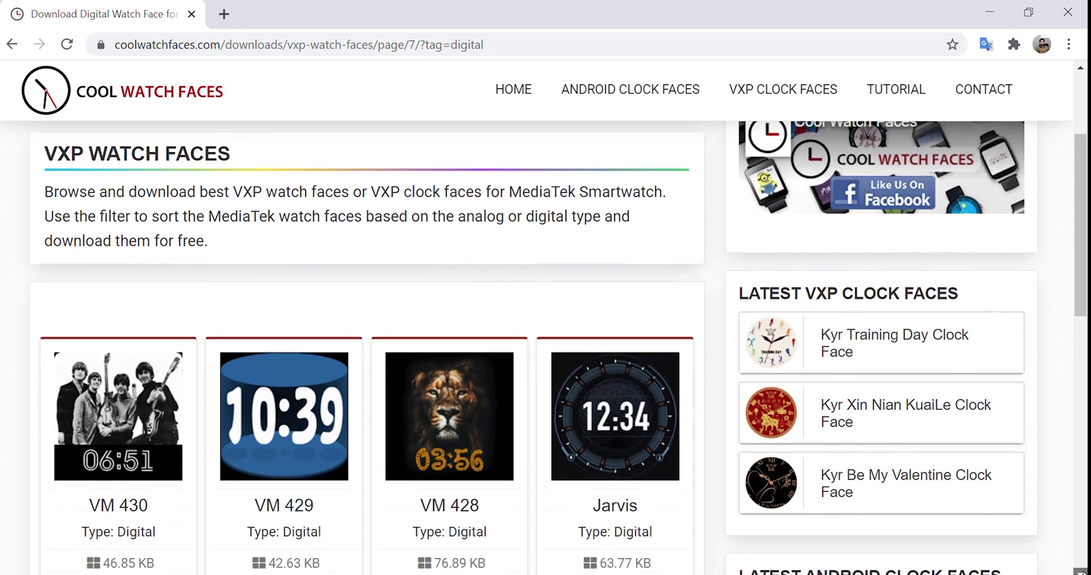
scroll(1081, 571, "down", 7)
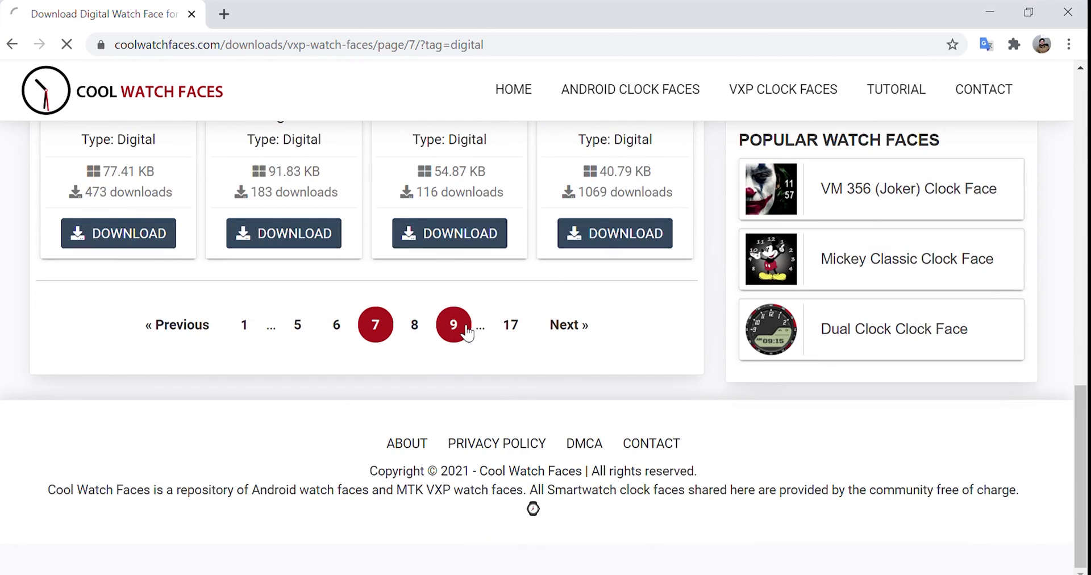
Keep paging through the listing to find and highlight the VM 323 (Apple) card.
scroll(1081, 572, "down", 15)
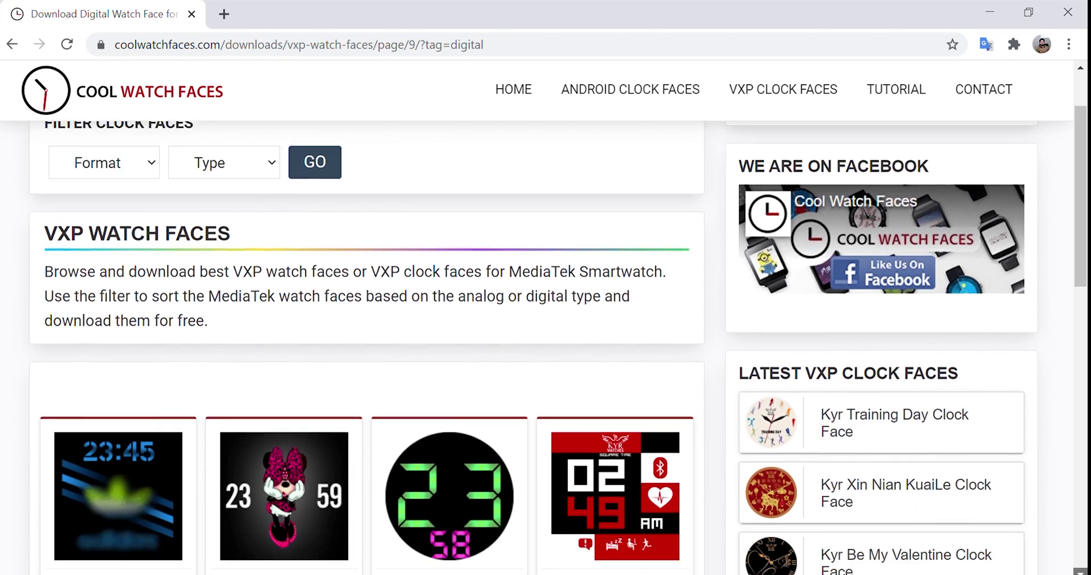
scroll(1081, 571, "down", 2)
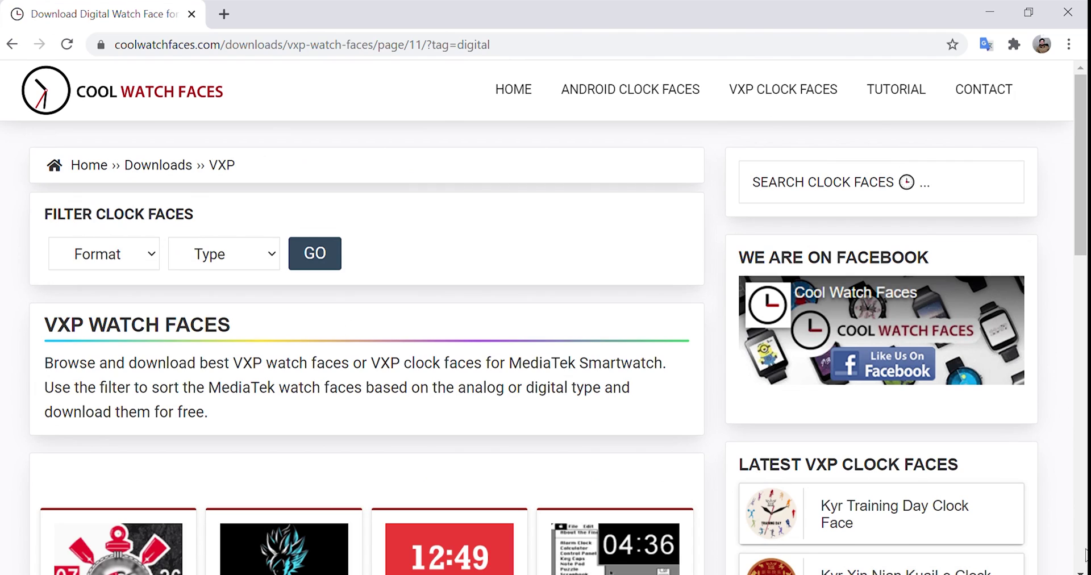
scroll(1081, 572, "down", 15)
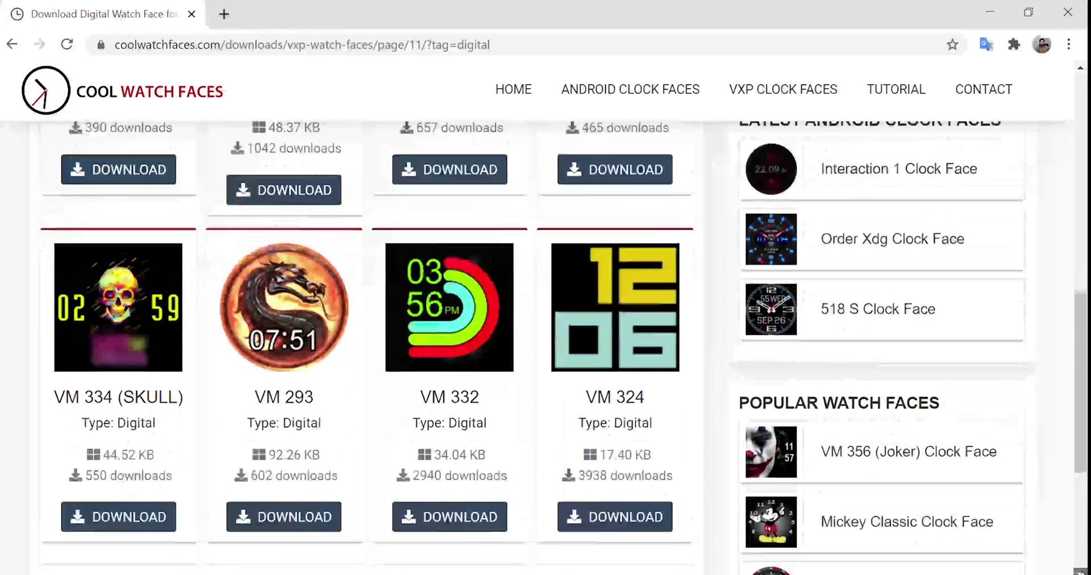
scroll(864, 513, "down", 1)
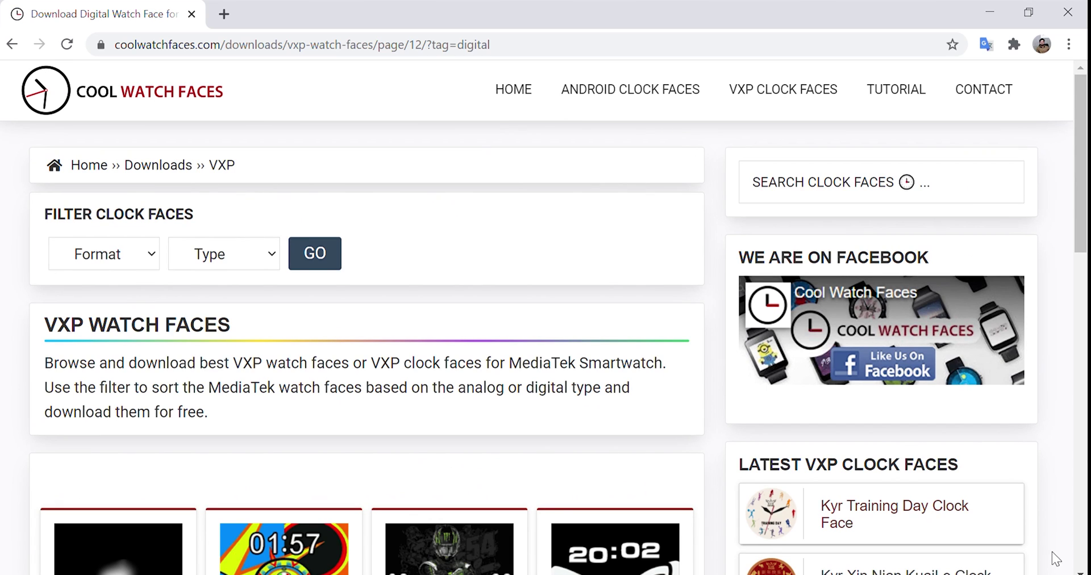
scroll(545, 323, "down", 6)
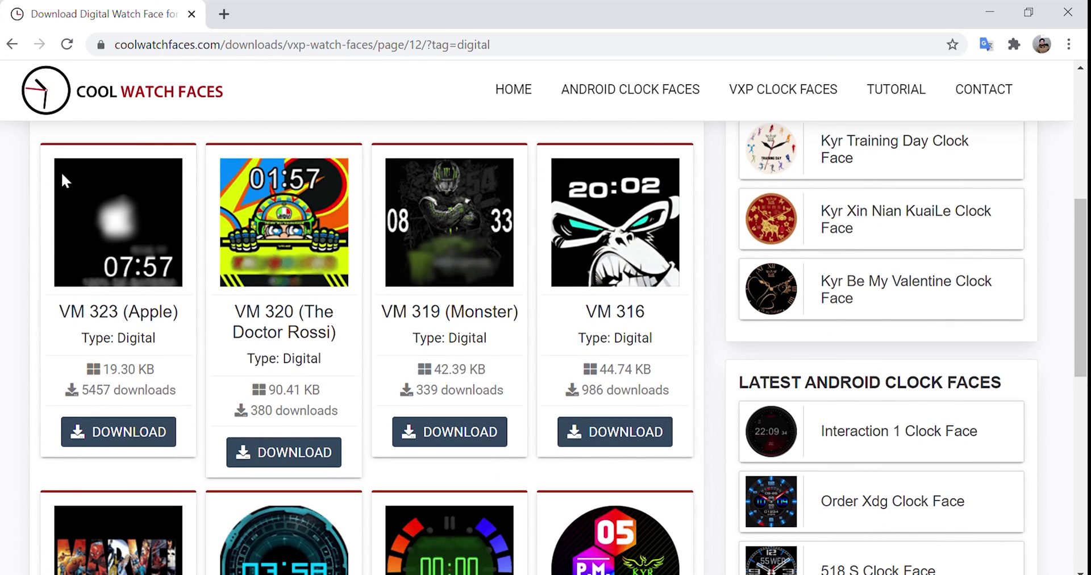
left_click_drag(55, 180, 144, 403)
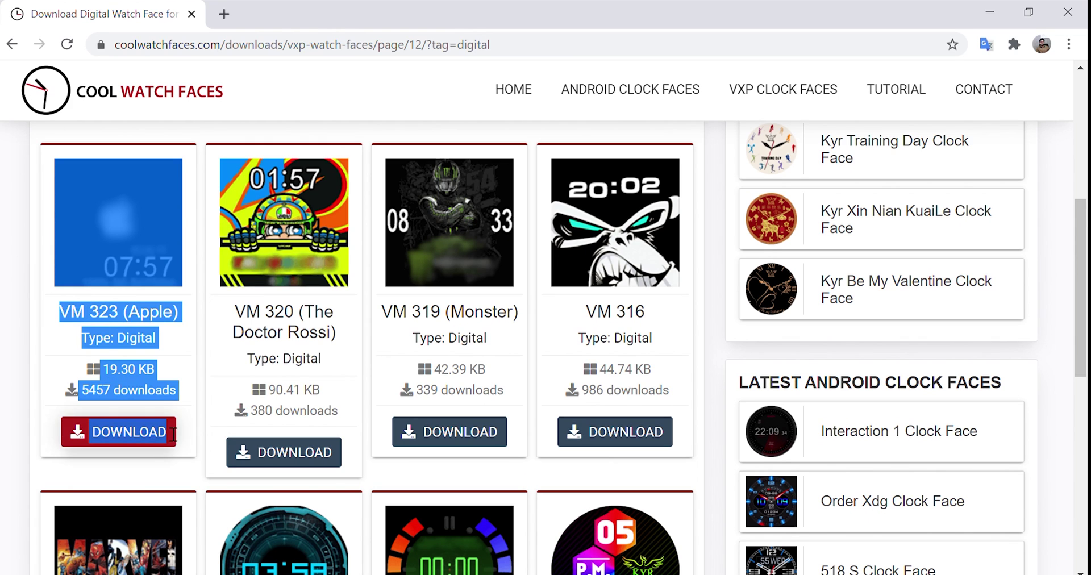
left_click(8, 356)
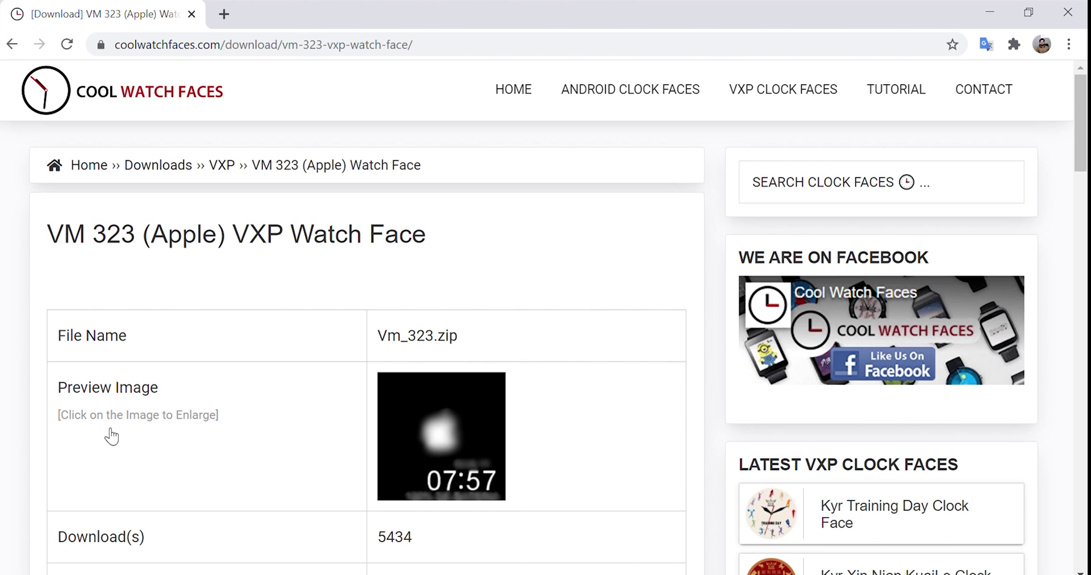
View the enlarged VM 323 (Apple) preview, then scroll down to download Vm_323.zip.
scroll(112, 436, "down", 2)
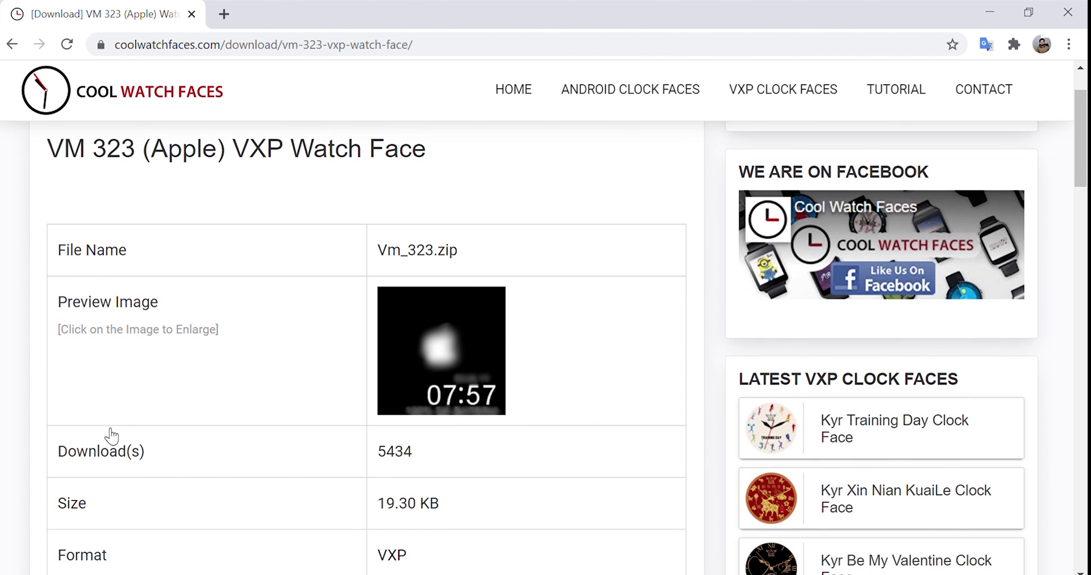
left_click(406, 353)
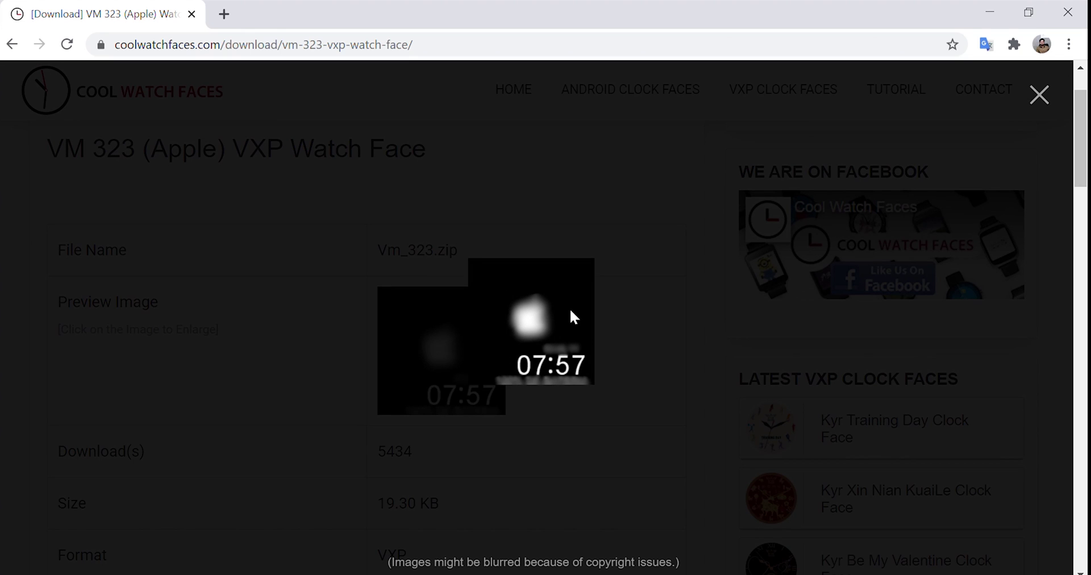
left_click(632, 286)
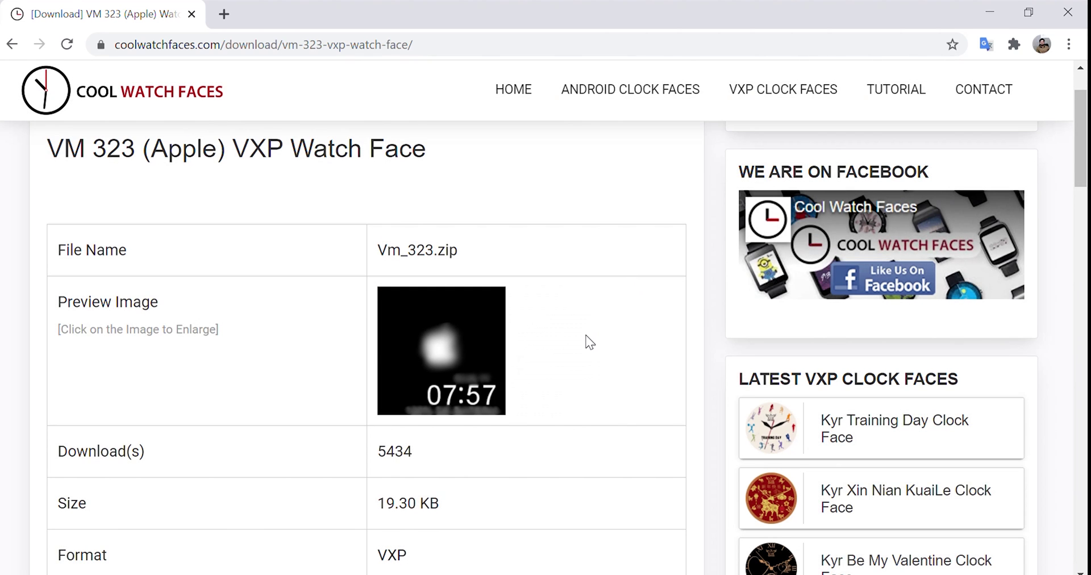
scroll(589, 342, "down", 2)
scroll(589, 342, "down", 7)
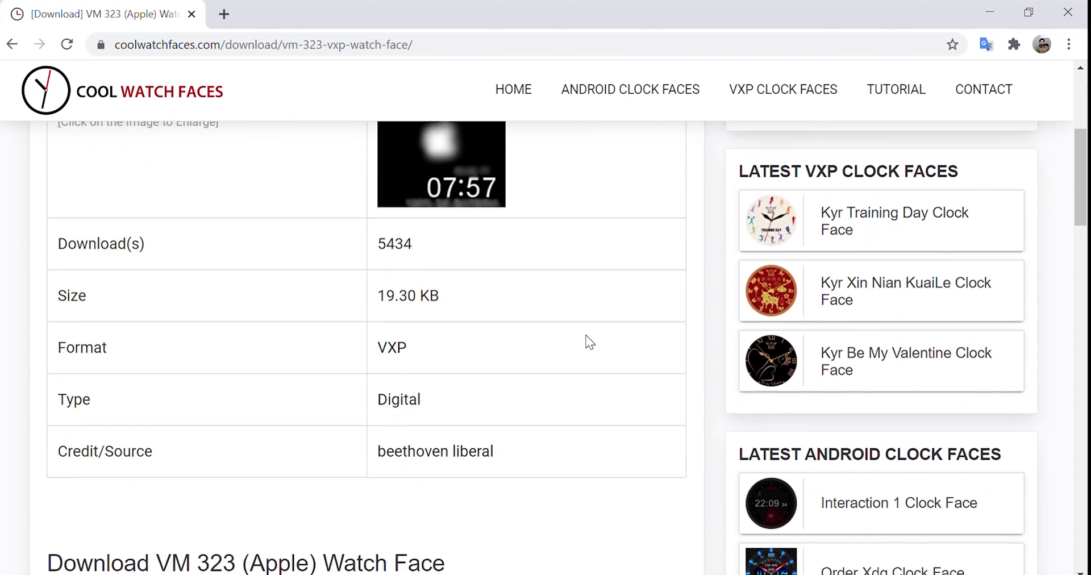
scroll(589, 341, "down", 2)
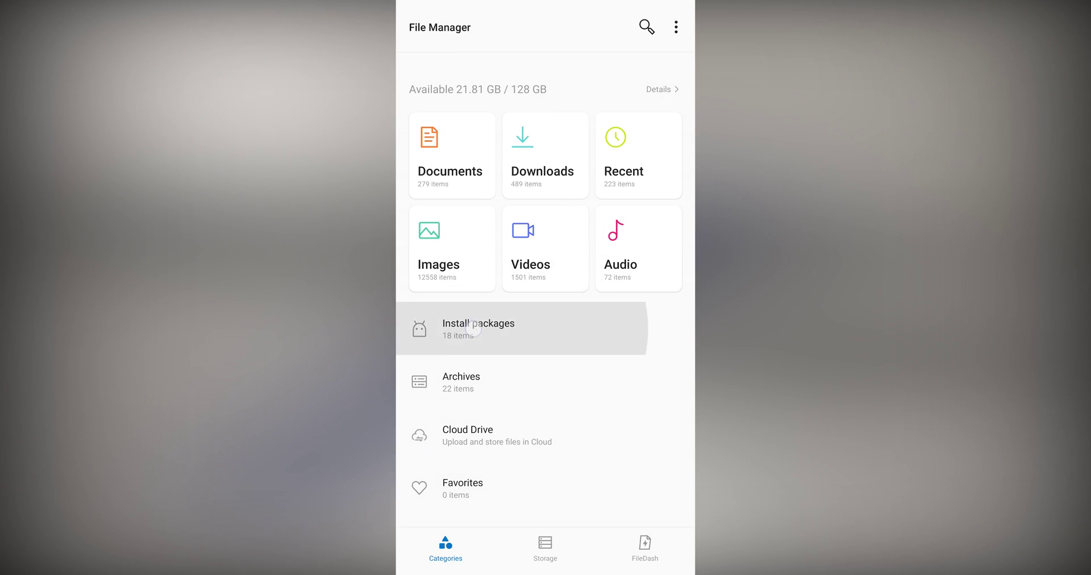
Install the Mediatek SmartDevice APK from Install packages and return to the categories home.
left_click(473, 328)
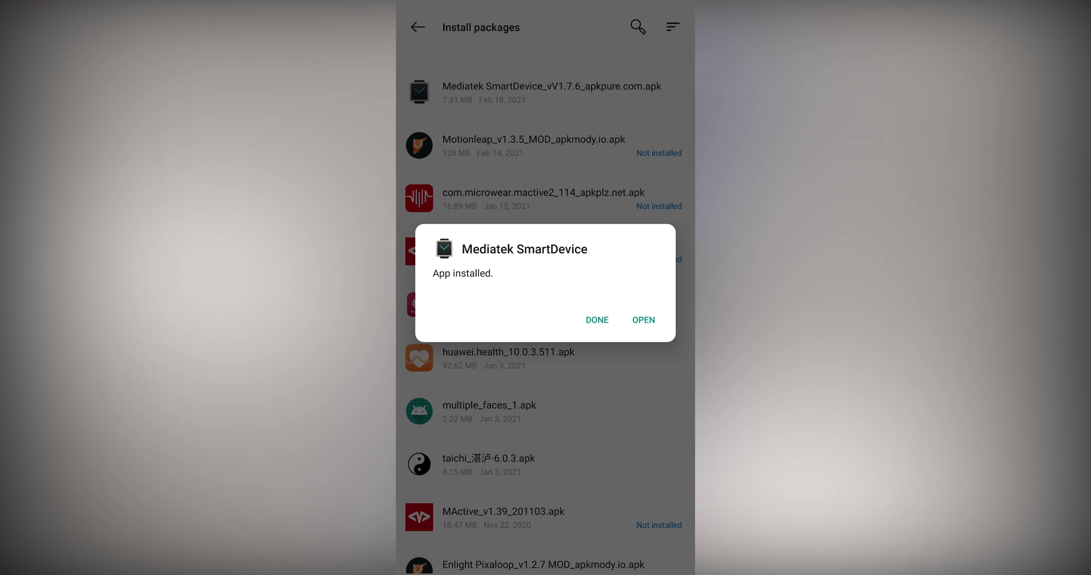
left_click(597, 319)
left_click(417, 27)
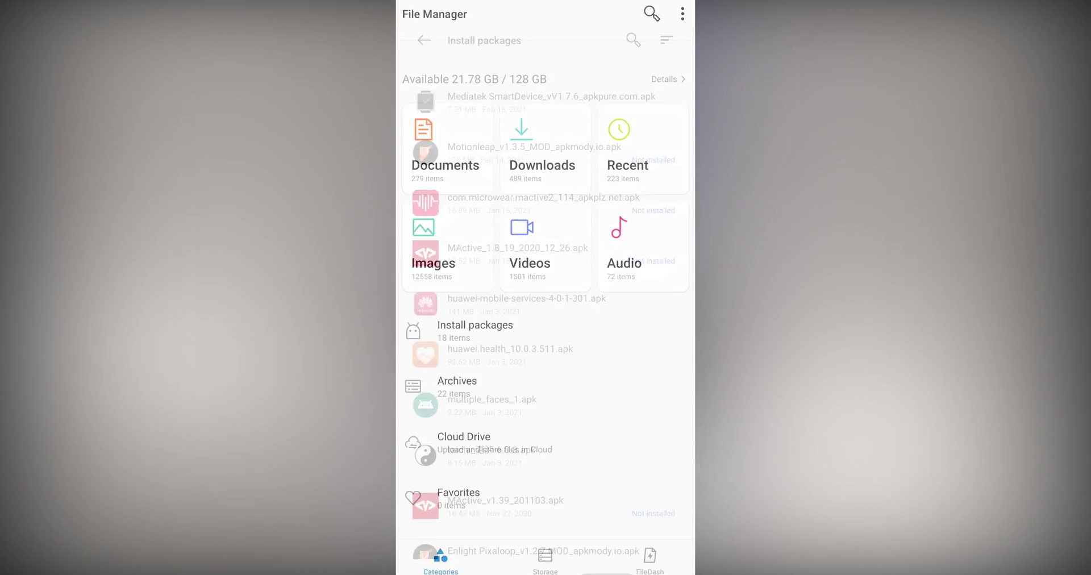
Open the Vm_323 folder in Internal storage.
left_click(545, 548)
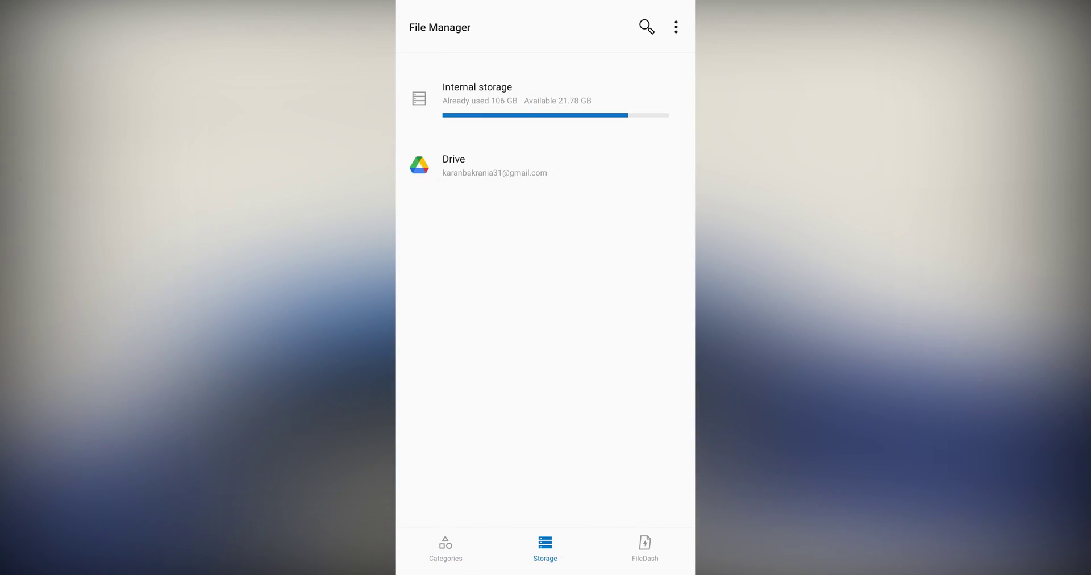
left_click(477, 91)
scroll(545, 295, "down", 20)
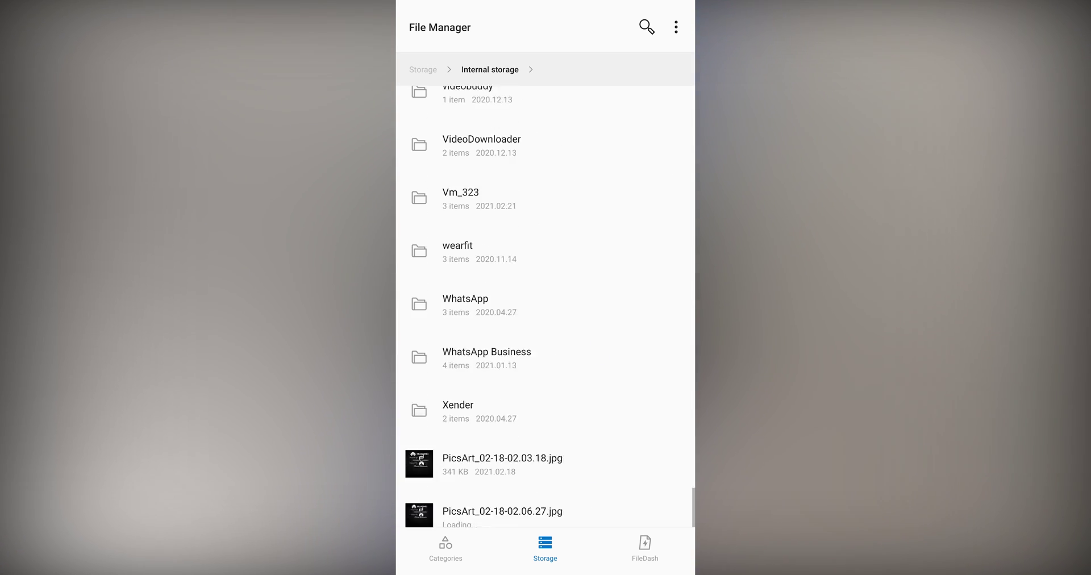
scroll(575, 419, "up", 2)
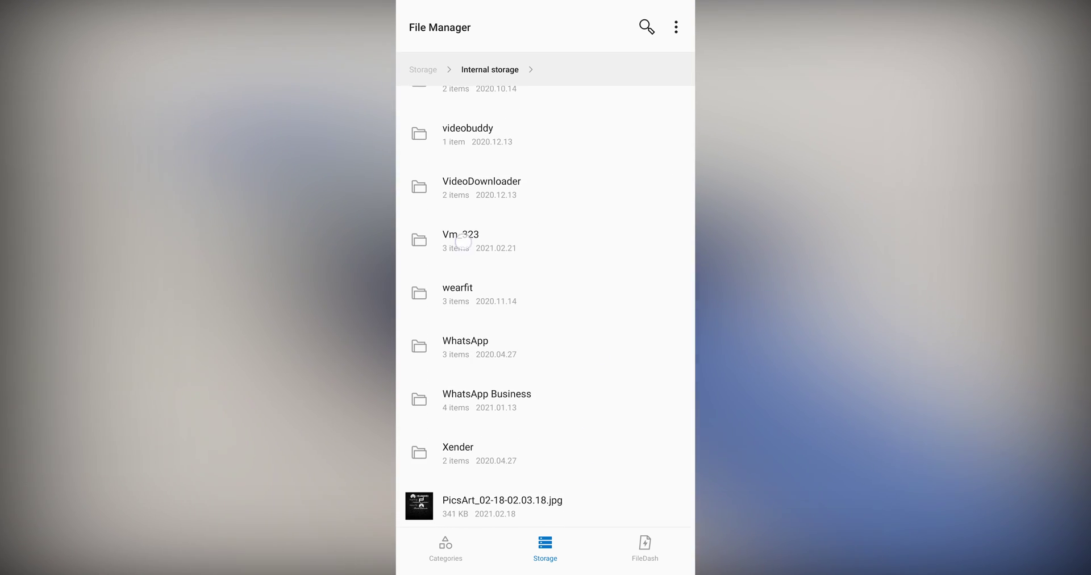
left_click(463, 241)
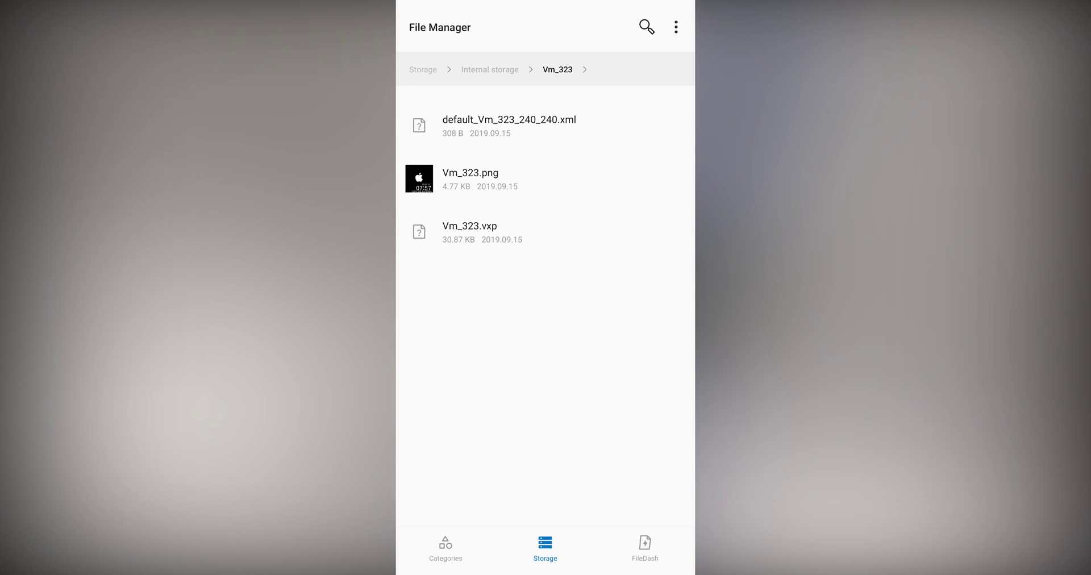
Cut all three Vm_323 files and paste them into the appmanager folder.
left_click_drag(585, 455, 545, 121)
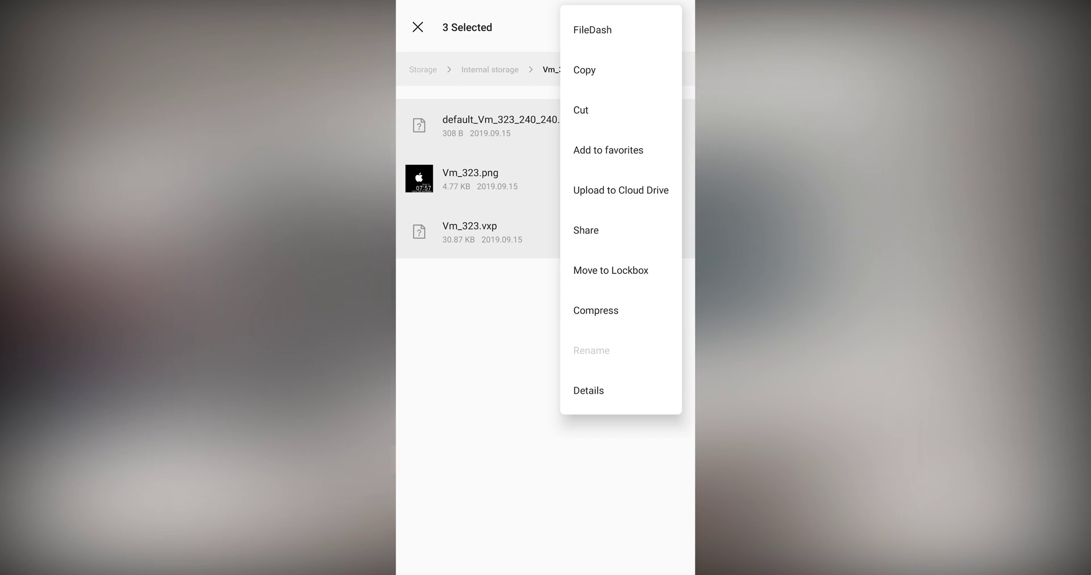
left_click(603, 109)
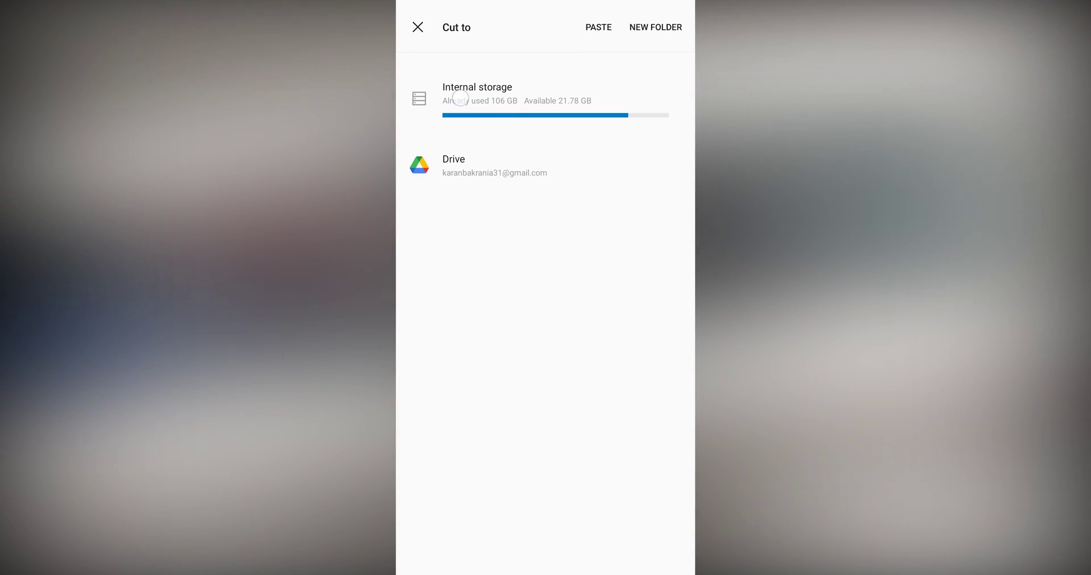
left_click(534, 99)
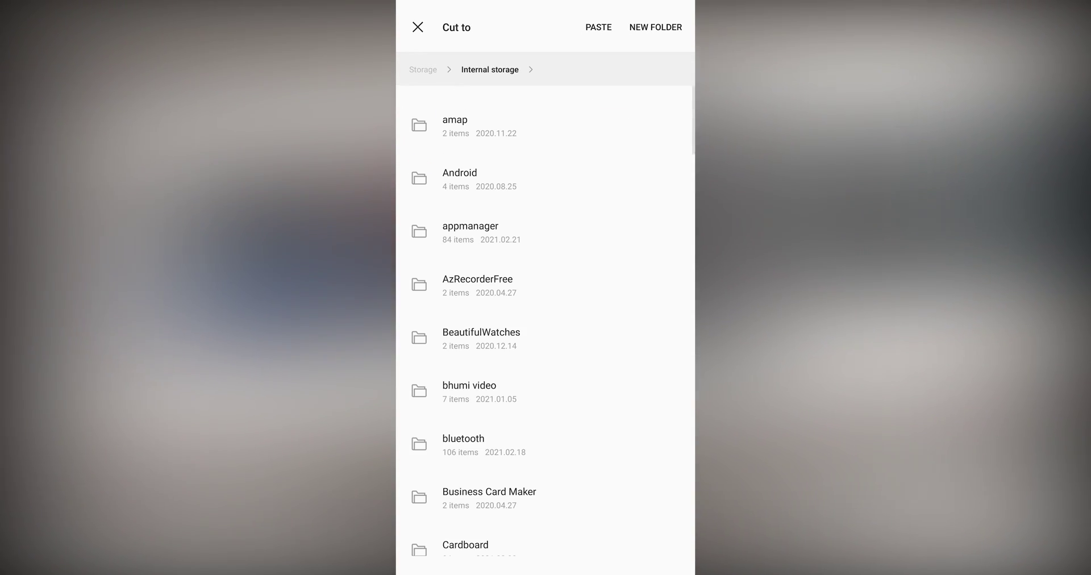
left_click(545, 231)
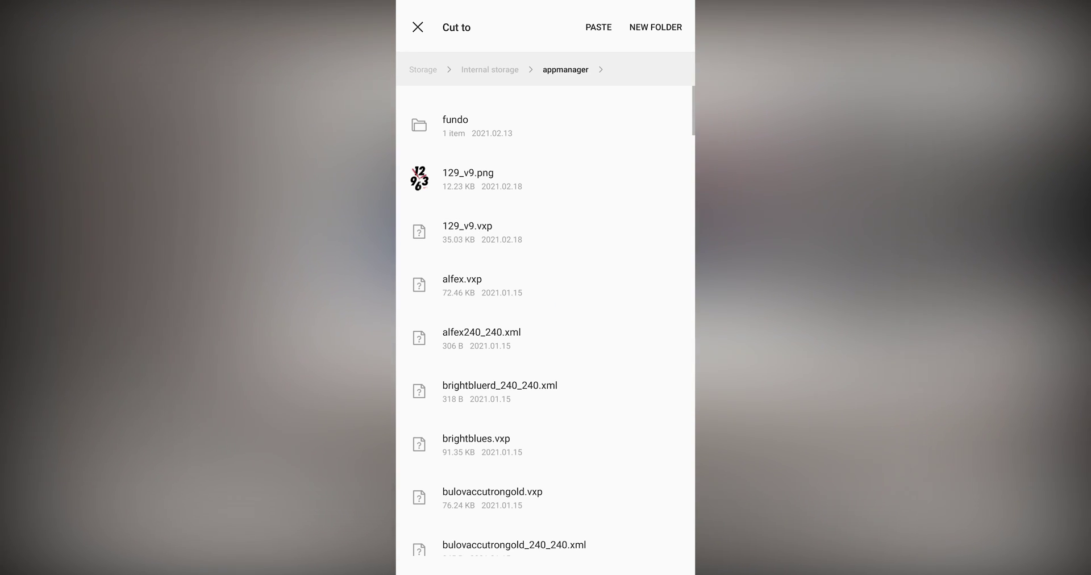
left_click(598, 27)
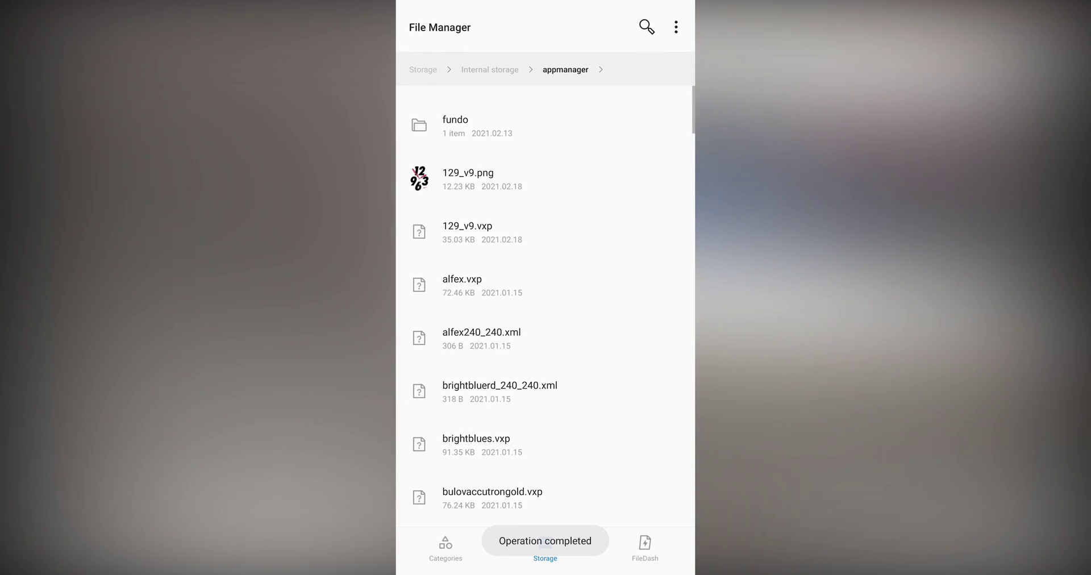
Check the Vm_323 files in appmanager, preview the watch-face image, and go home.
scroll(601, 362, "down", 10)
scroll(598, 366, "down", 15)
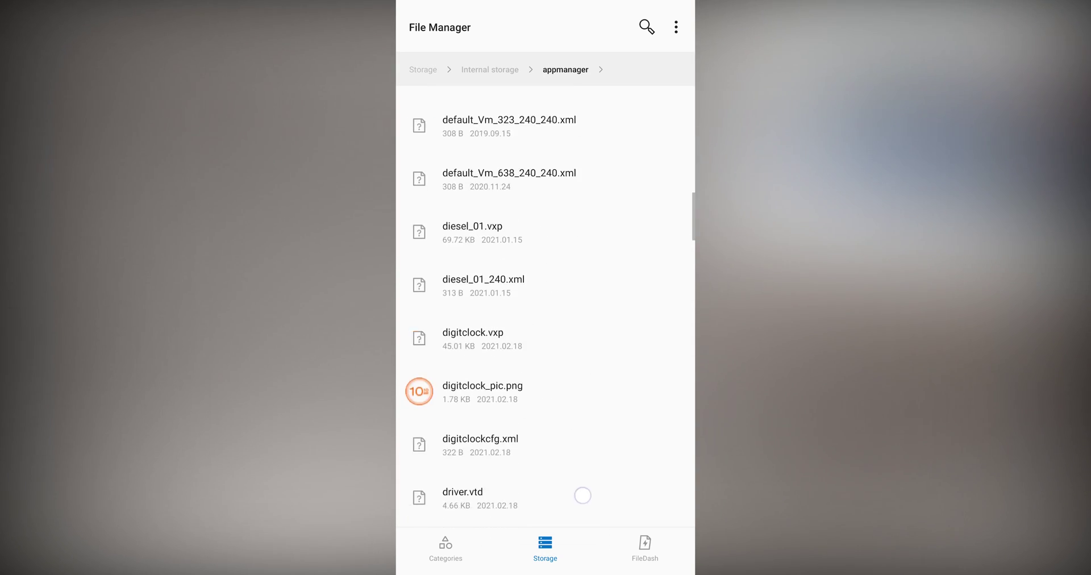
scroll(616, 354, "down", 15)
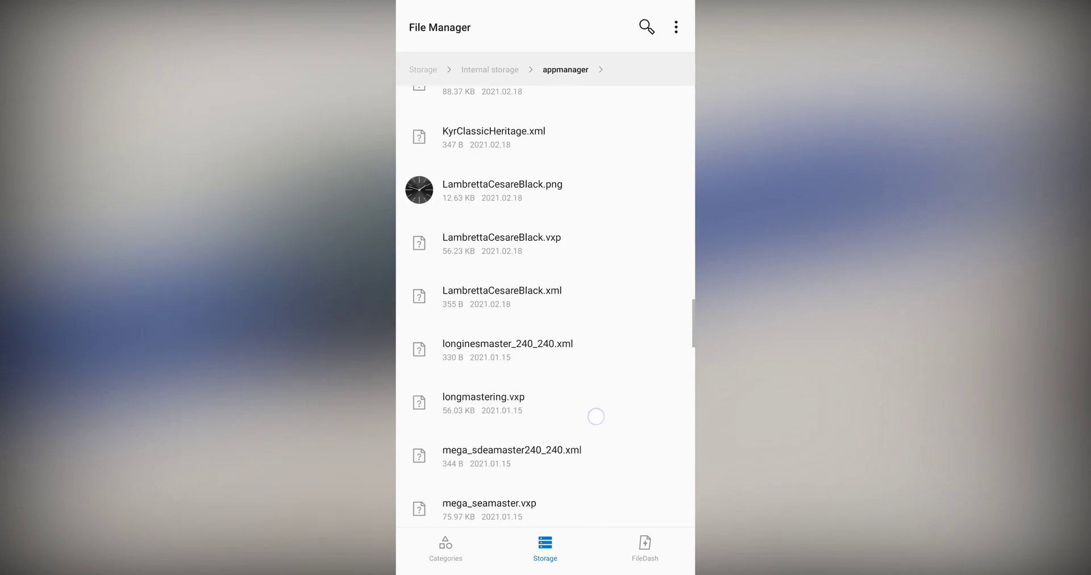
scroll(590, 439, "down", 15)
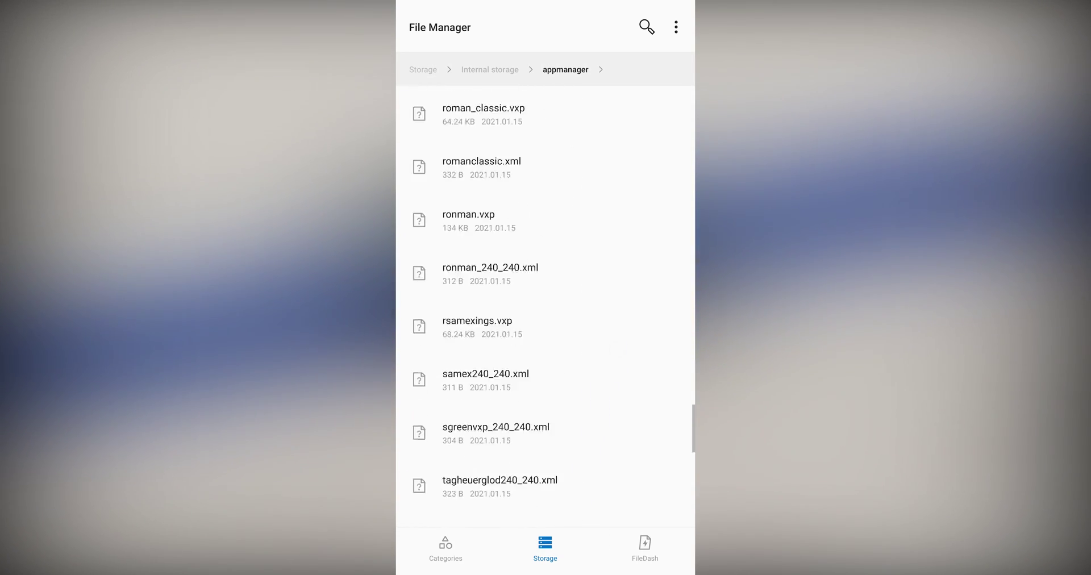
scroll(596, 408, "down", 1)
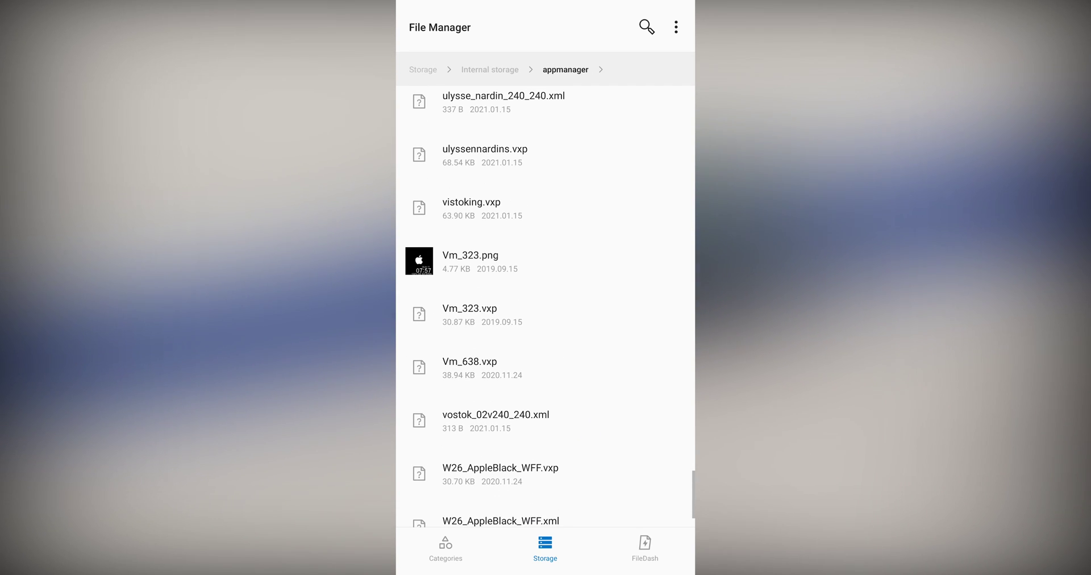
left_click(468, 263)
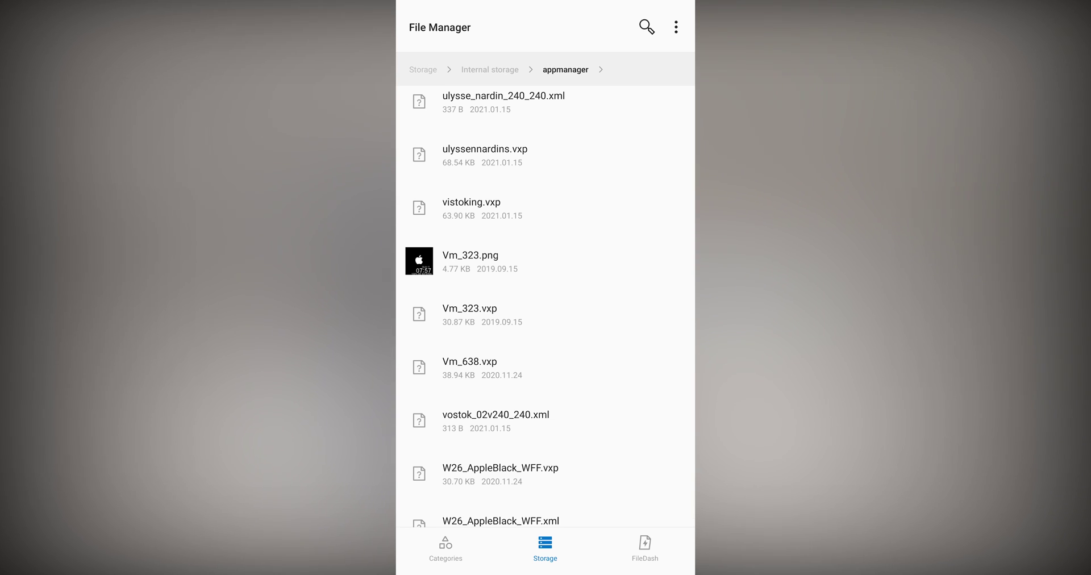
key("super")
Launch Mediatek SmartDevice, dismiss the warning, and allow its notification access, returning to My Device.
left_click(545, 230)
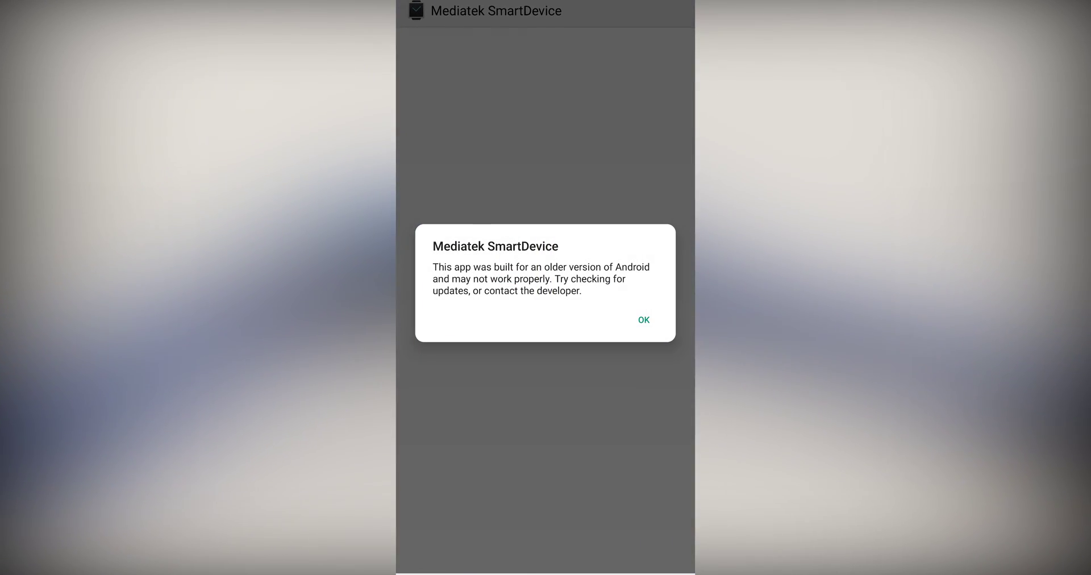
left_click(648, 316)
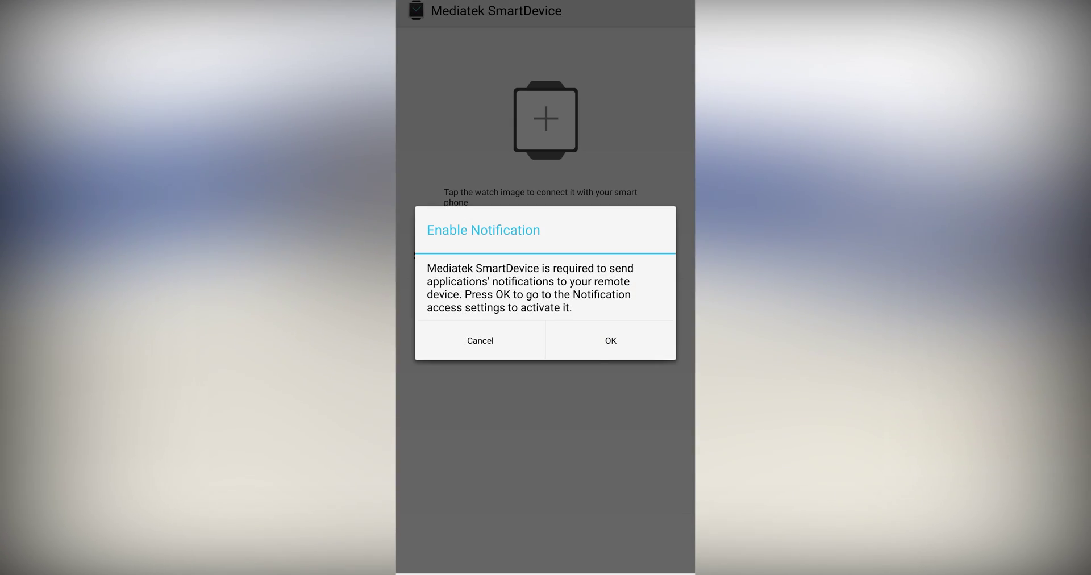
left_click(610, 341)
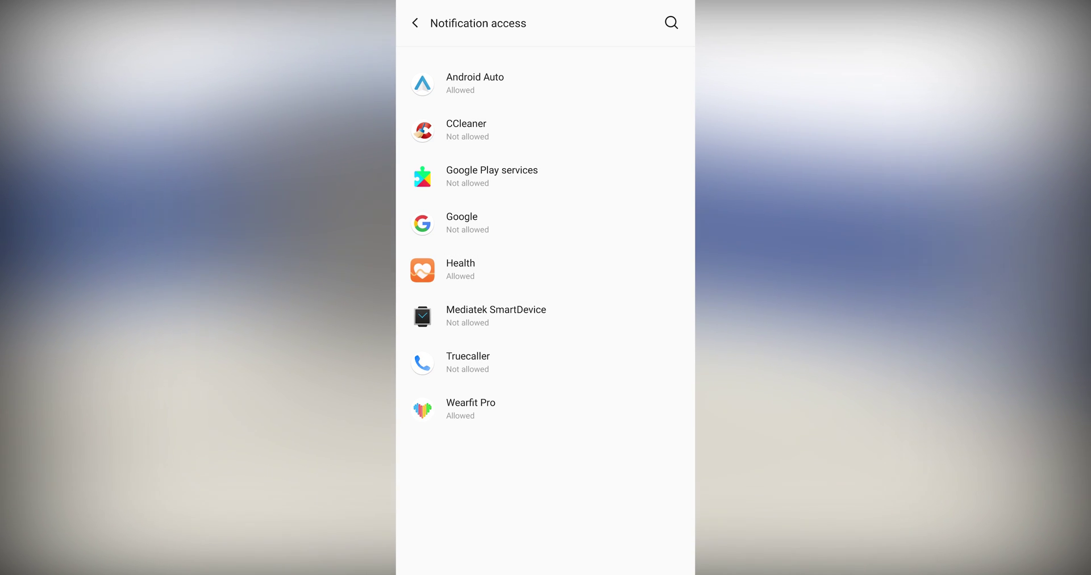
left_click(495, 316)
left_click(672, 187)
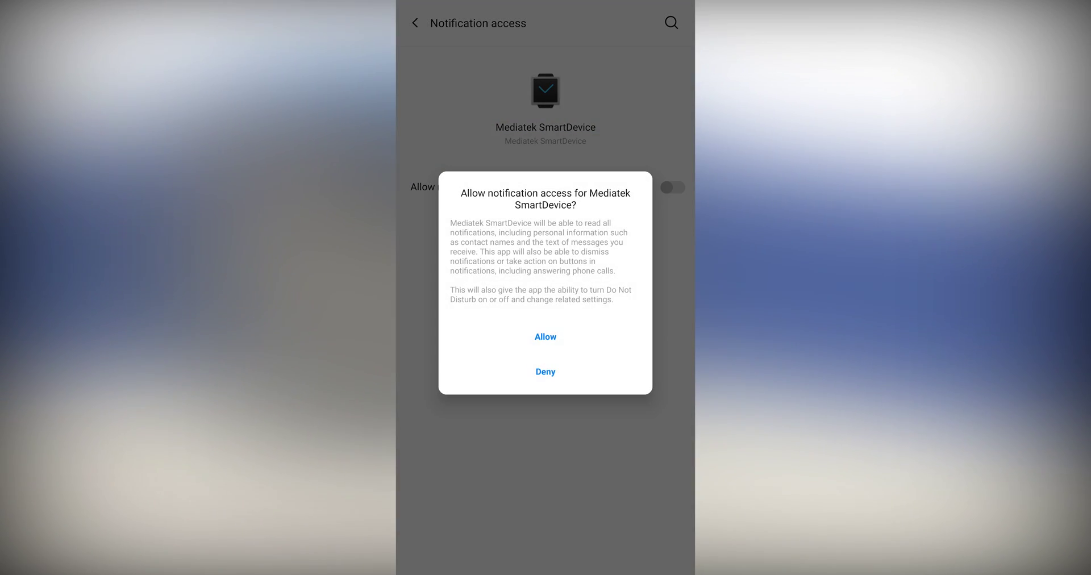
left_click(585, 336)
left_click(606, 572)
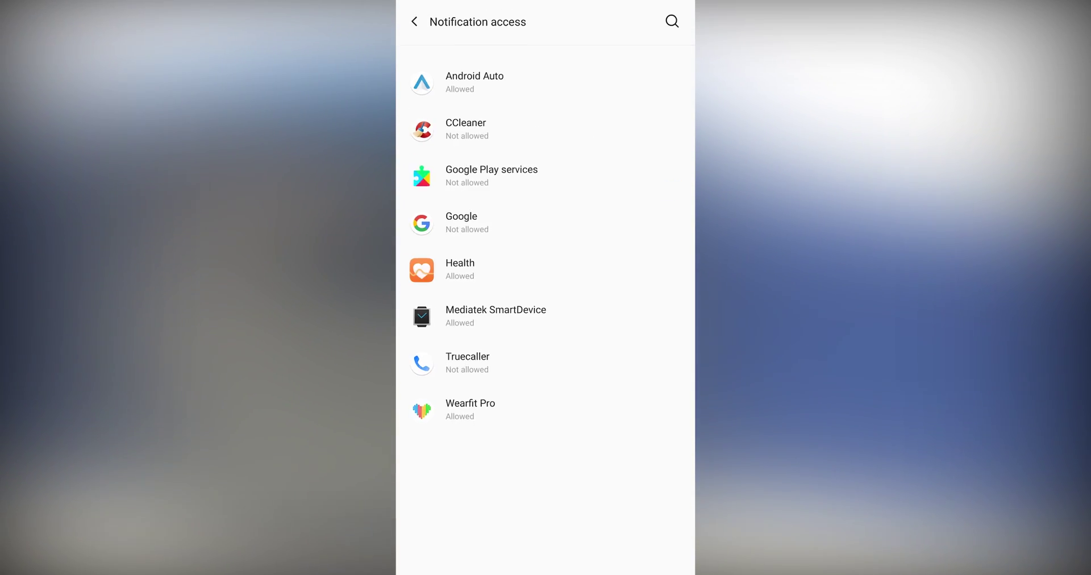
left_click(607, 572)
left_click(545, 117)
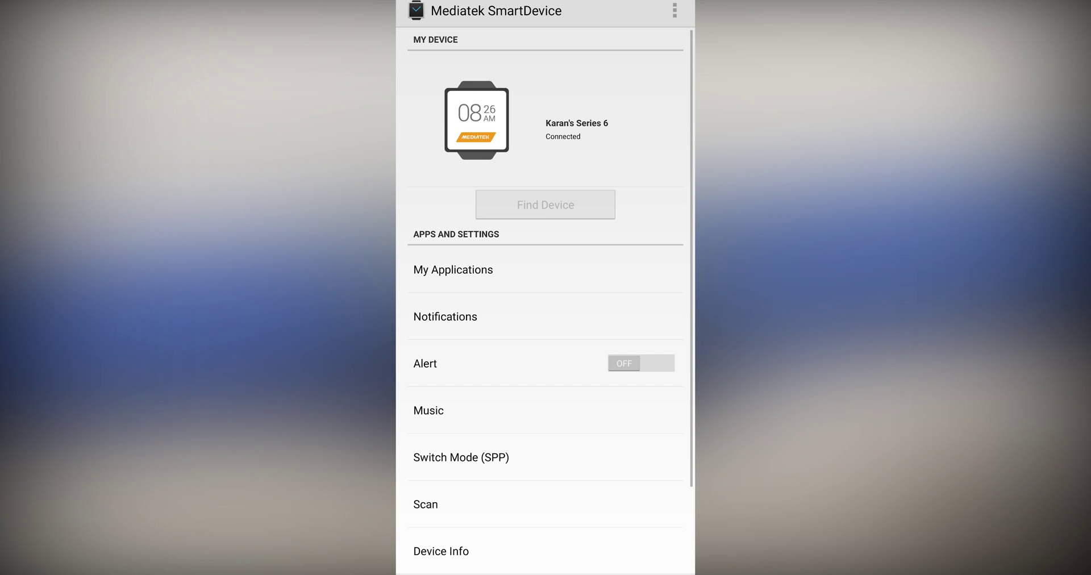
Install the Vm_323 face from My Applications until it shows Install Done.
left_click(453, 270)
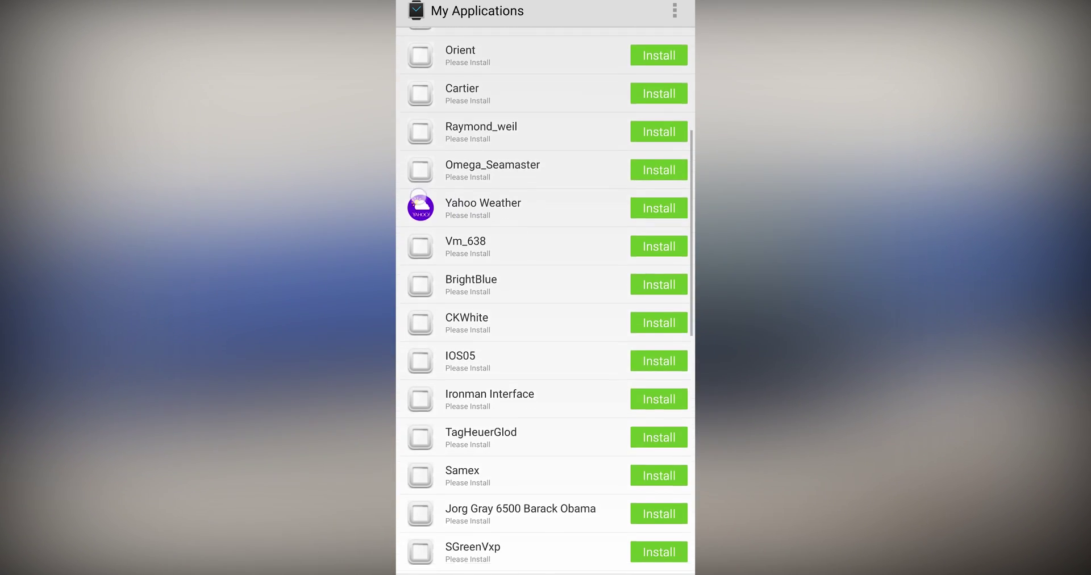
scroll(420, 193, "down", 5)
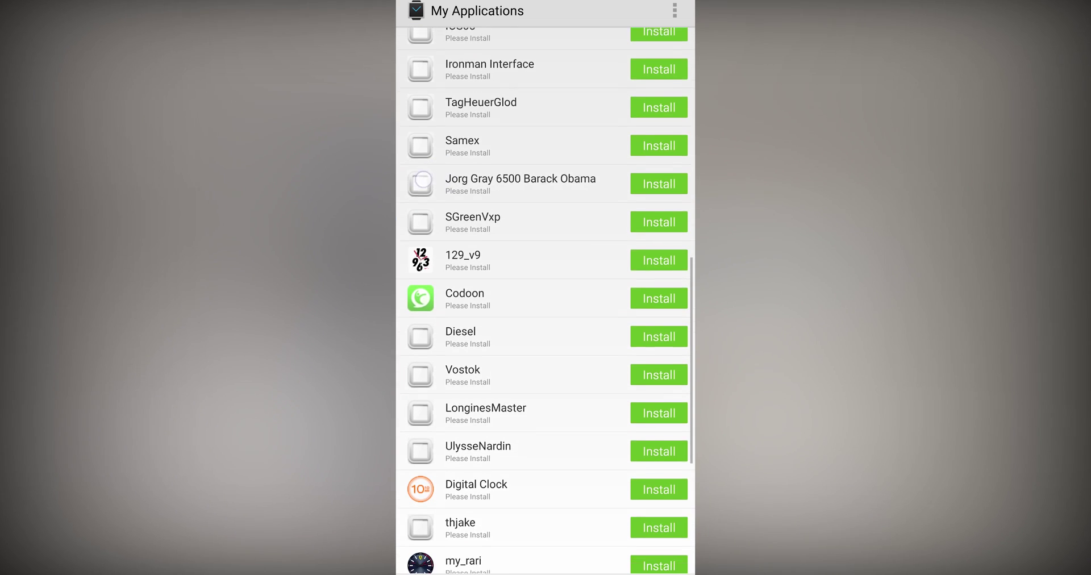
scroll(421, 181, "down", 4)
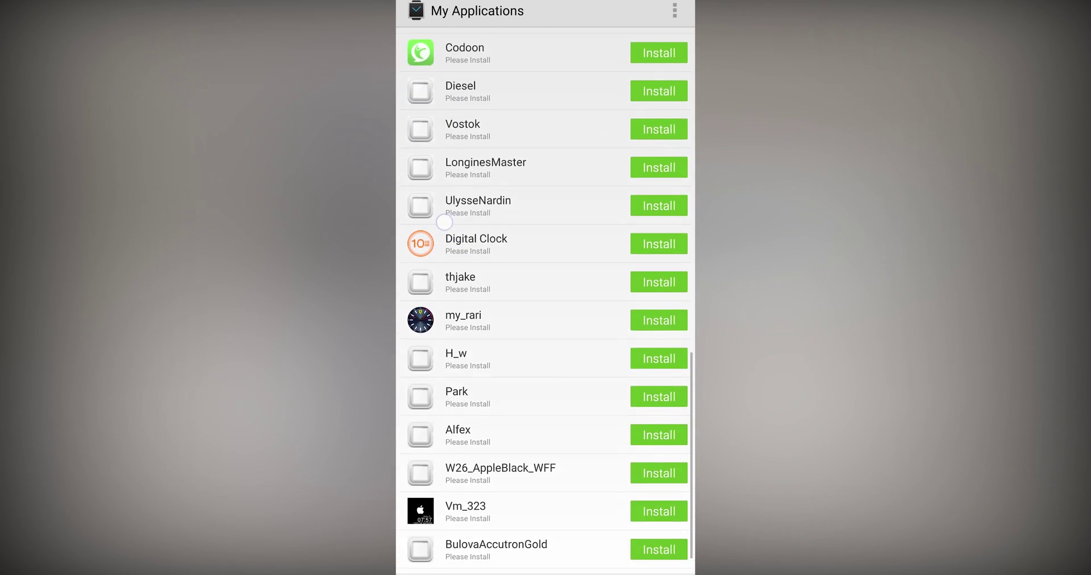
scroll(444, 221, "down", 1)
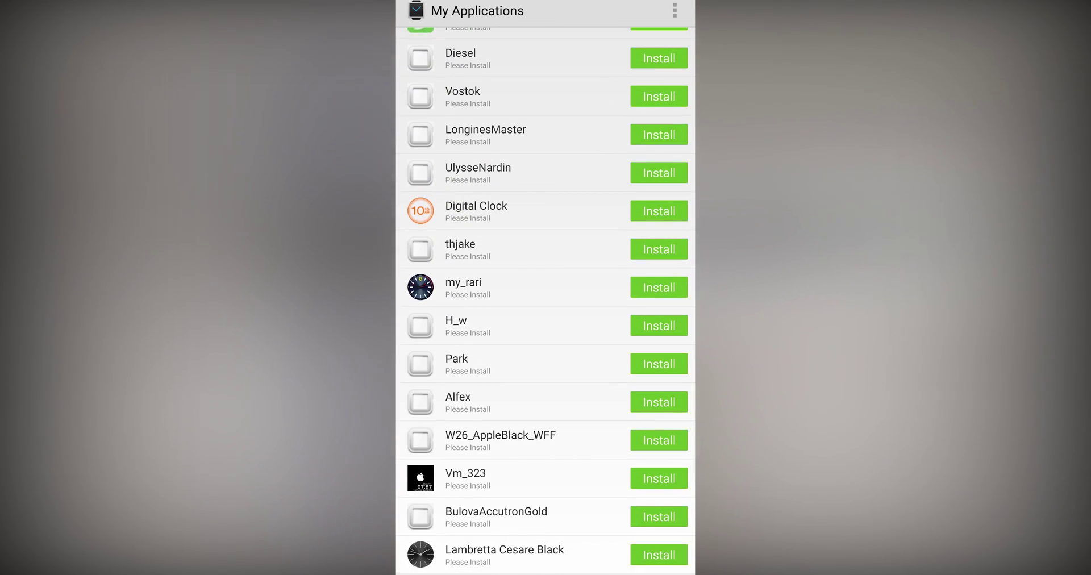
left_click(658, 478)
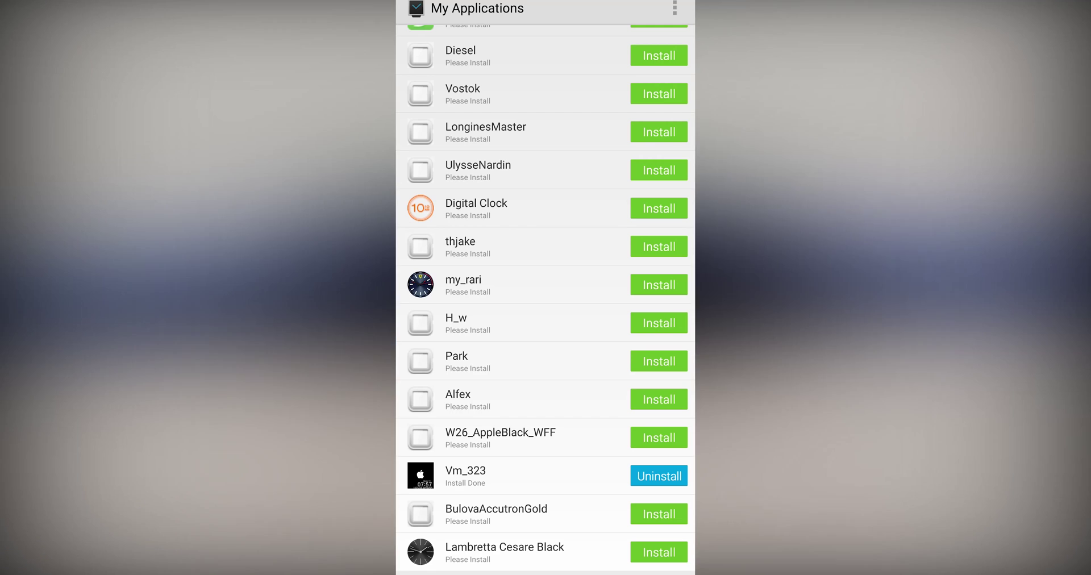
Uninstall Vm_323 from the watch, then start installing W26_AppleBlack_WFF.
left_click(659, 476)
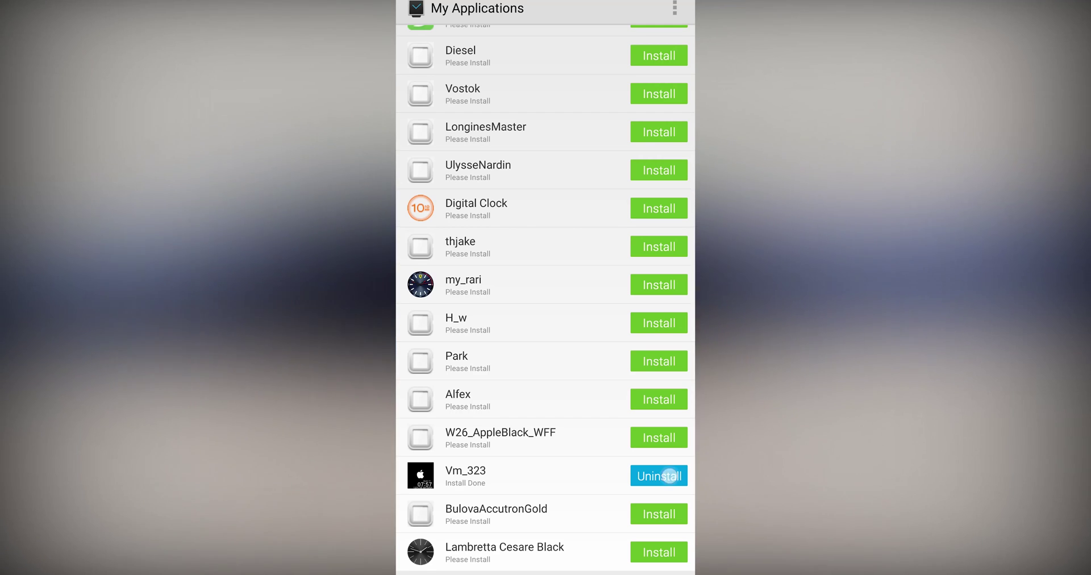
left_click(611, 328)
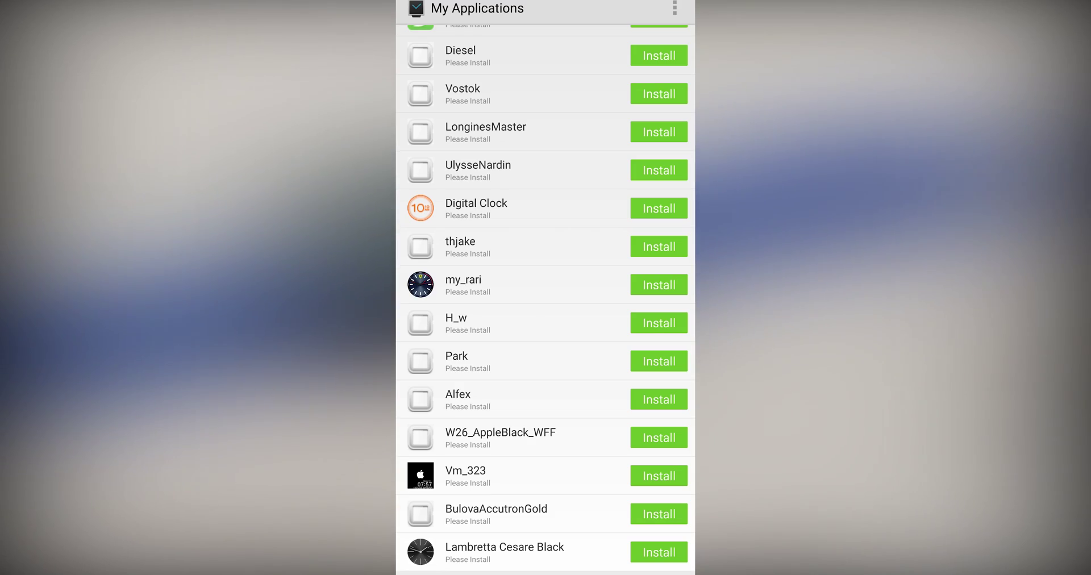
left_click(659, 438)
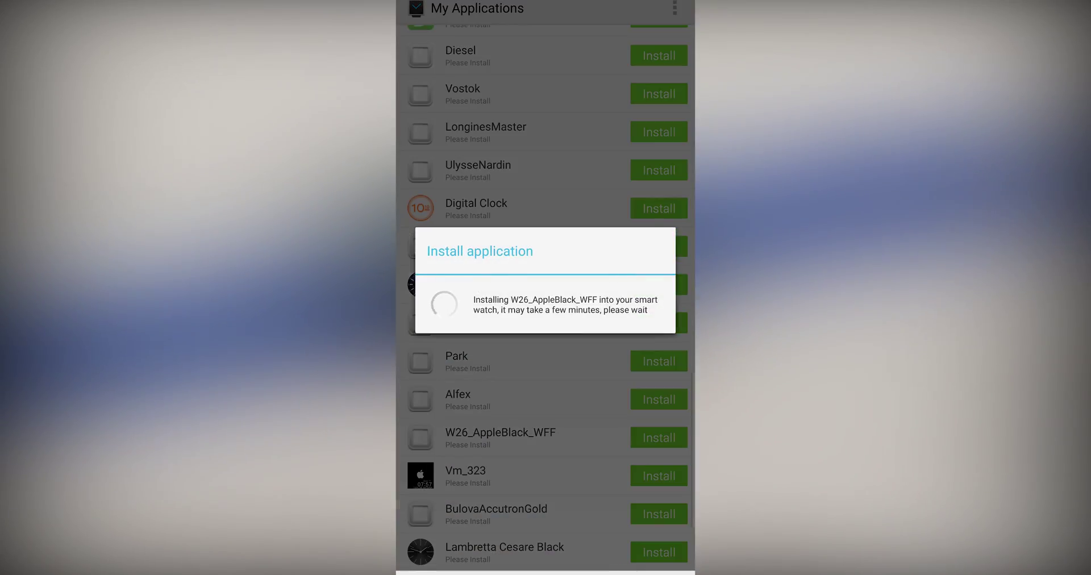